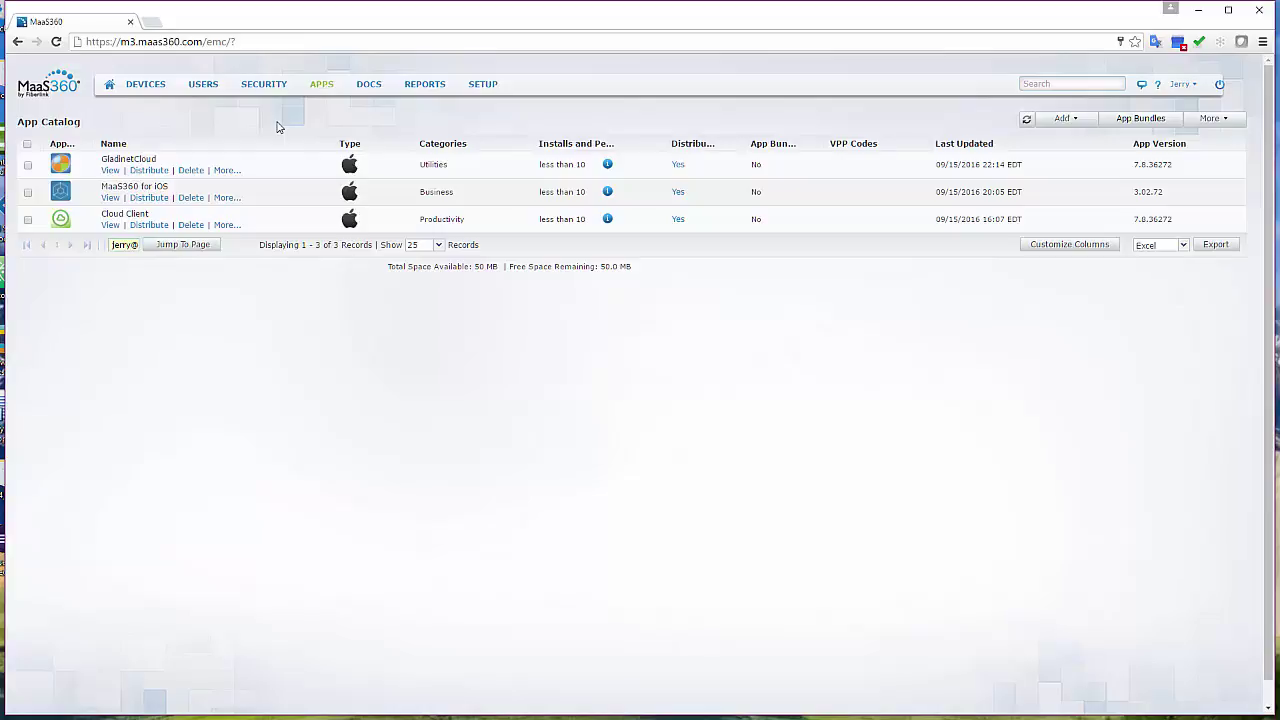
Load the labtech.centrestack.com login page in the browser.
left_click(150, 22)
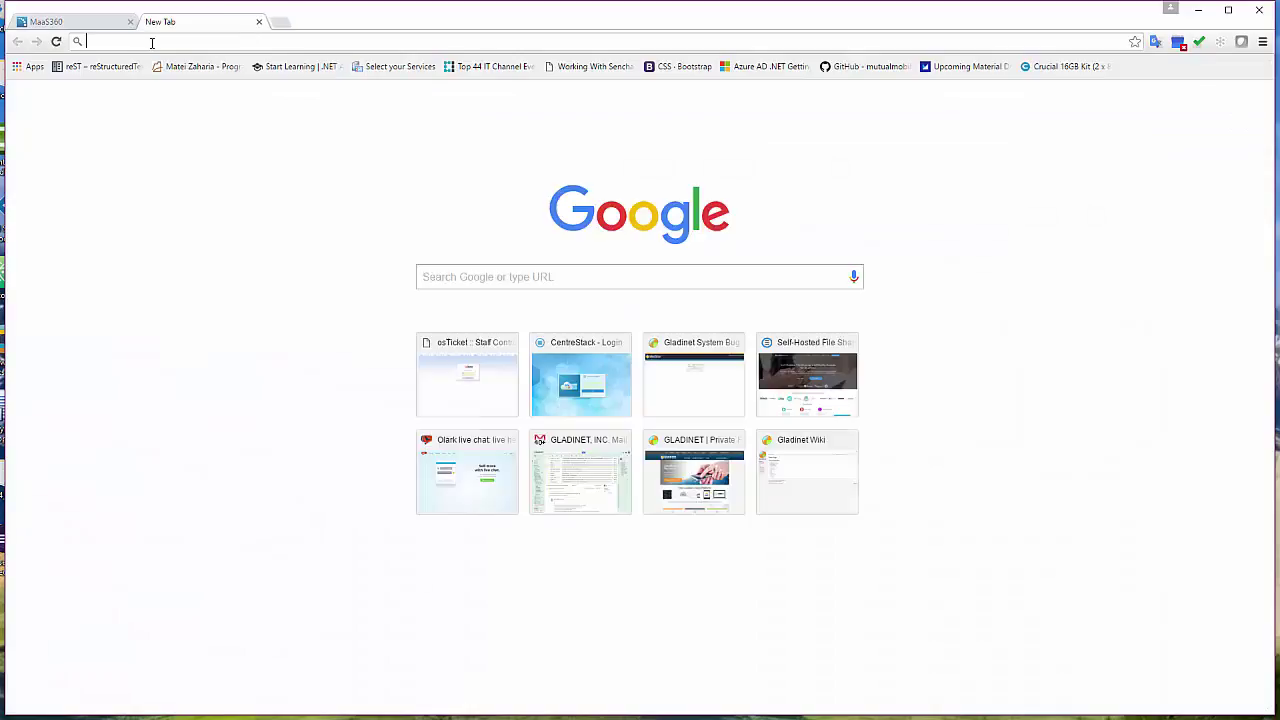
type("centre")
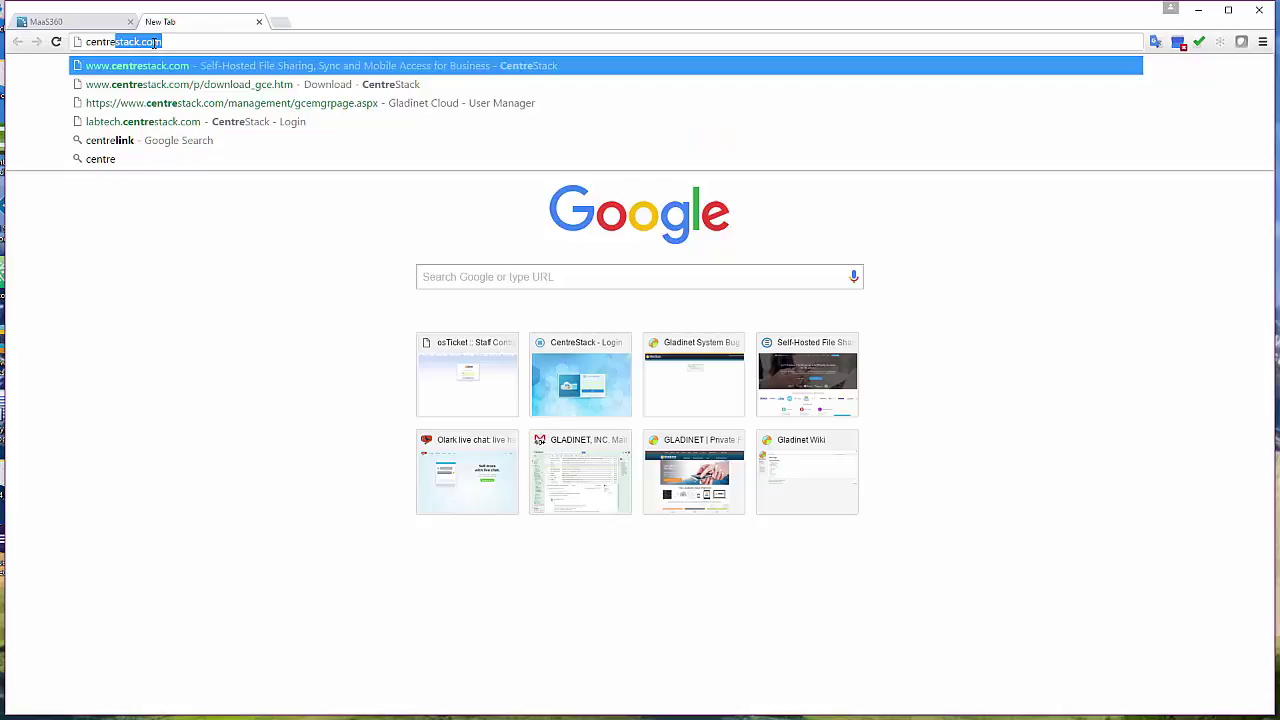
key("BackSpace")
key("BackSpace")
key("BackSpace")
key("BackSpace")
key("BackSpace")
key("BackSpace")
key("BackSpace")
type("labtech.")
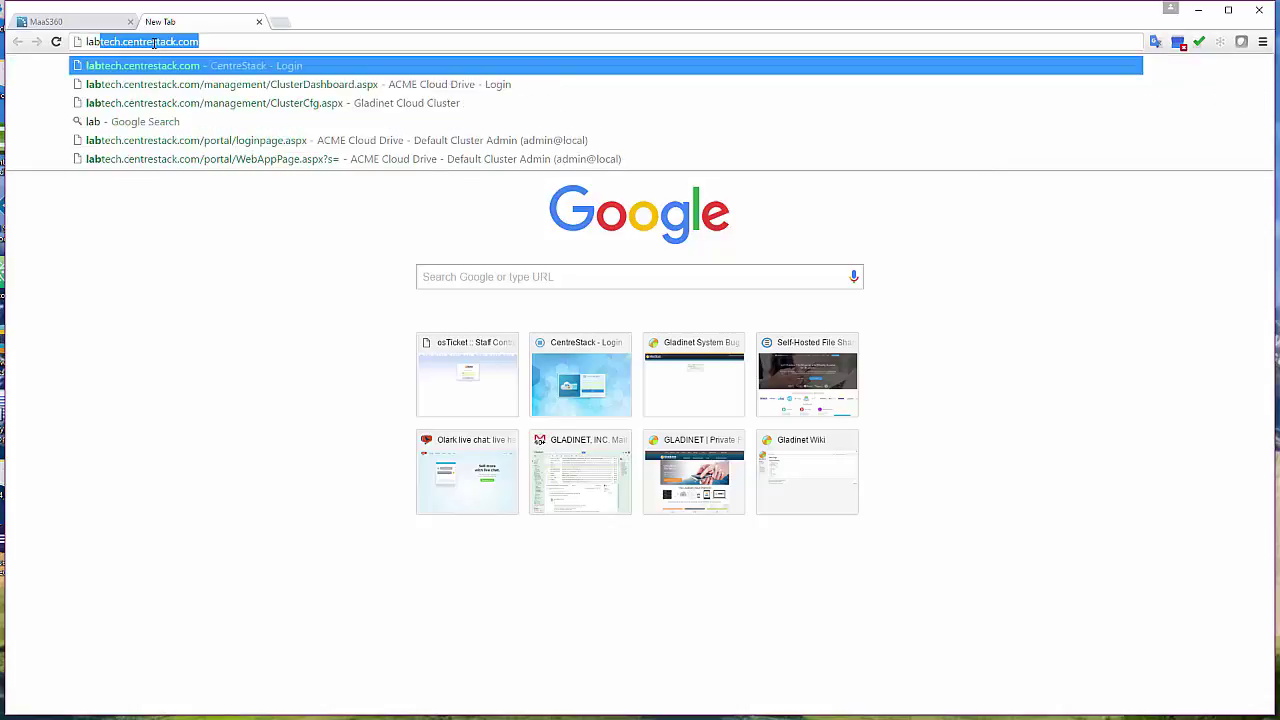
key("Return")
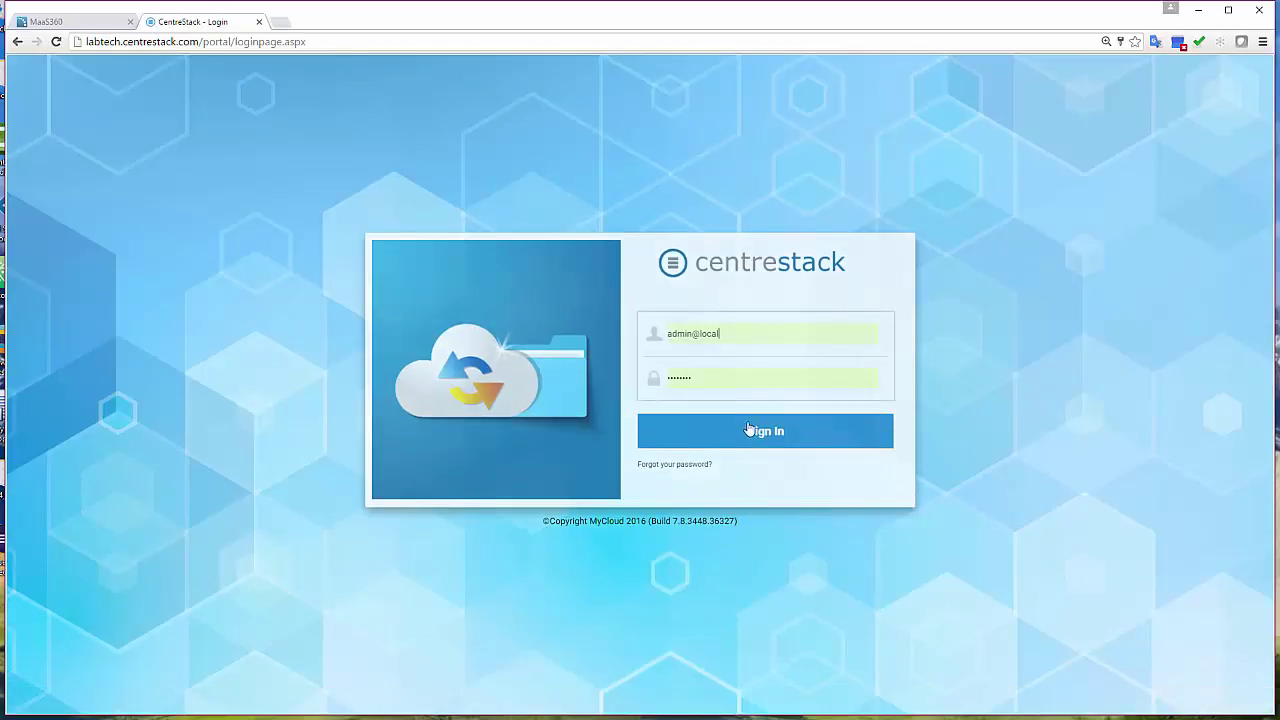
Sign in as admin, open the ACME Cloud Drive web portal, then go back to the MaaS360 catalog.
left_click(745, 425)
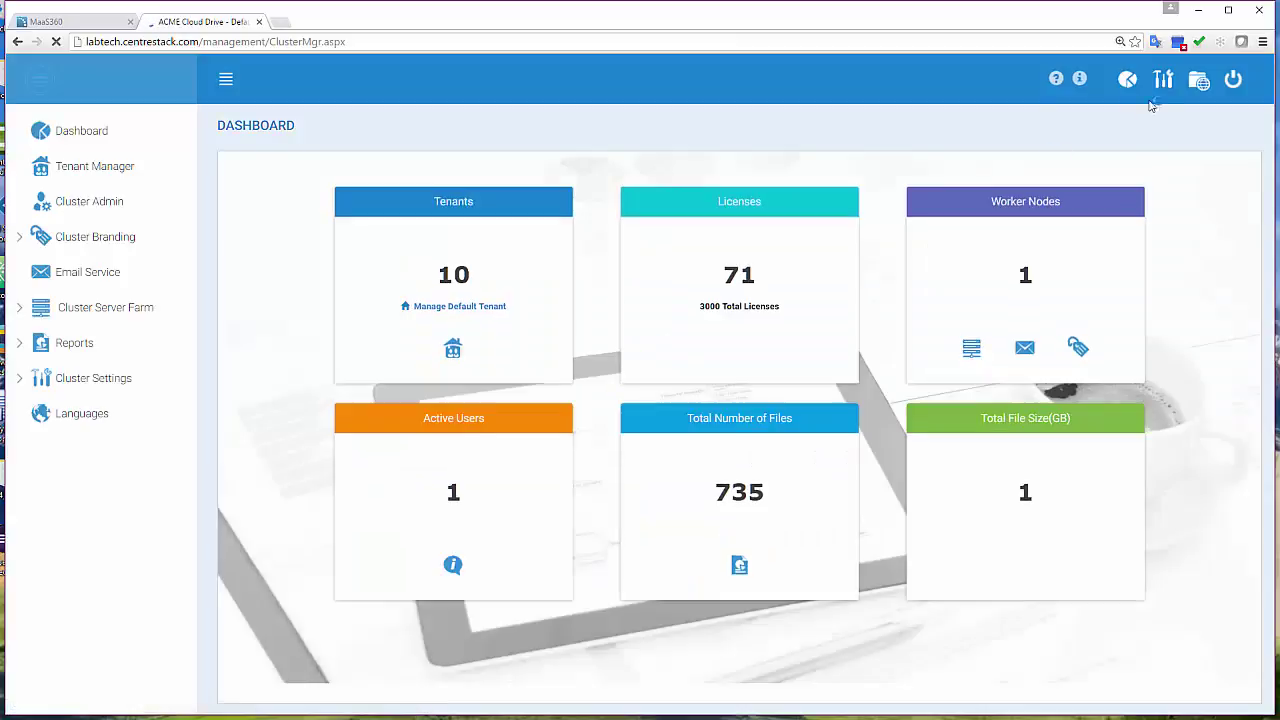
left_click(1199, 80)
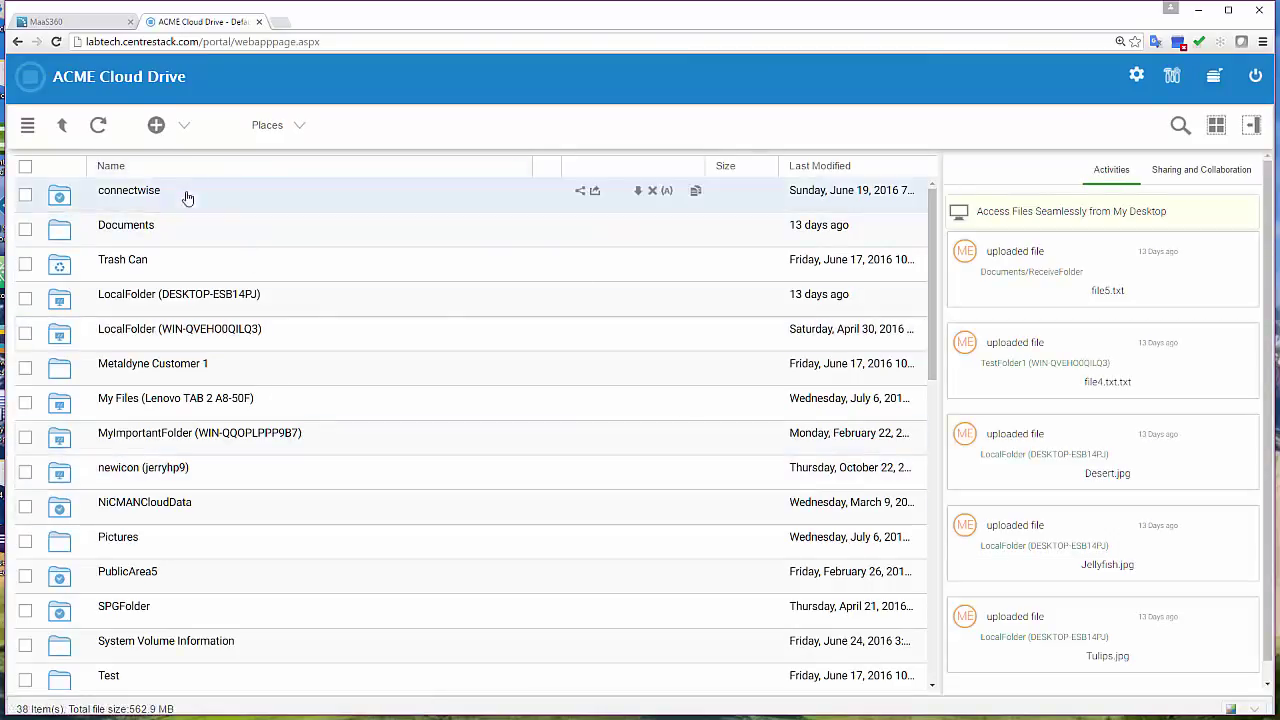
left_click(85, 23)
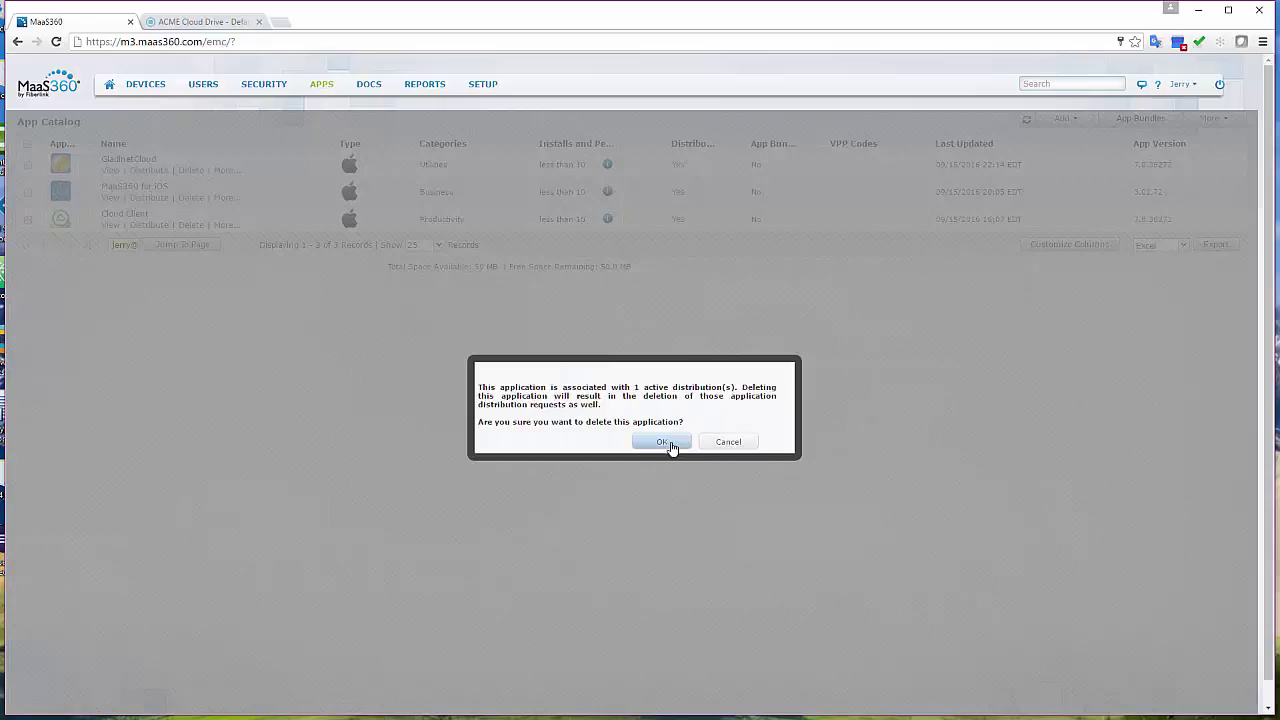
Confirm deleting GladinetCloud, then delete Cloud Client, confirming with the account password.
left_click(665, 443)
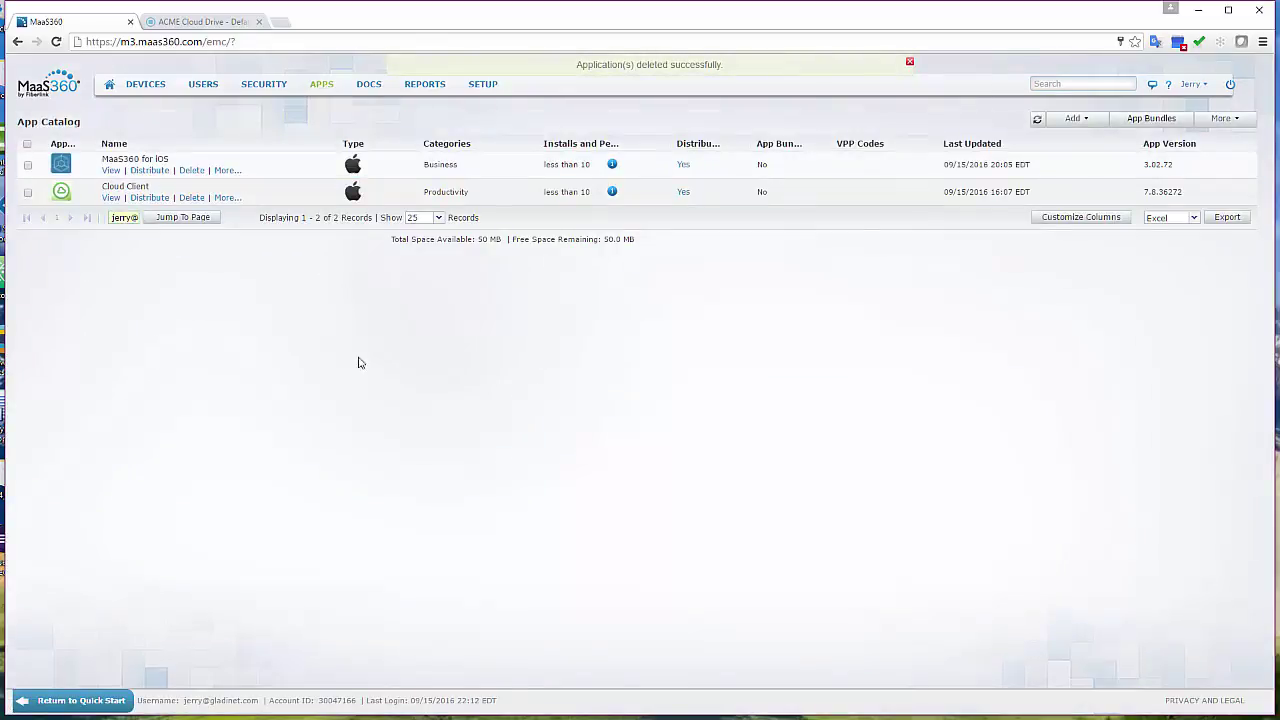
left_click(192, 198)
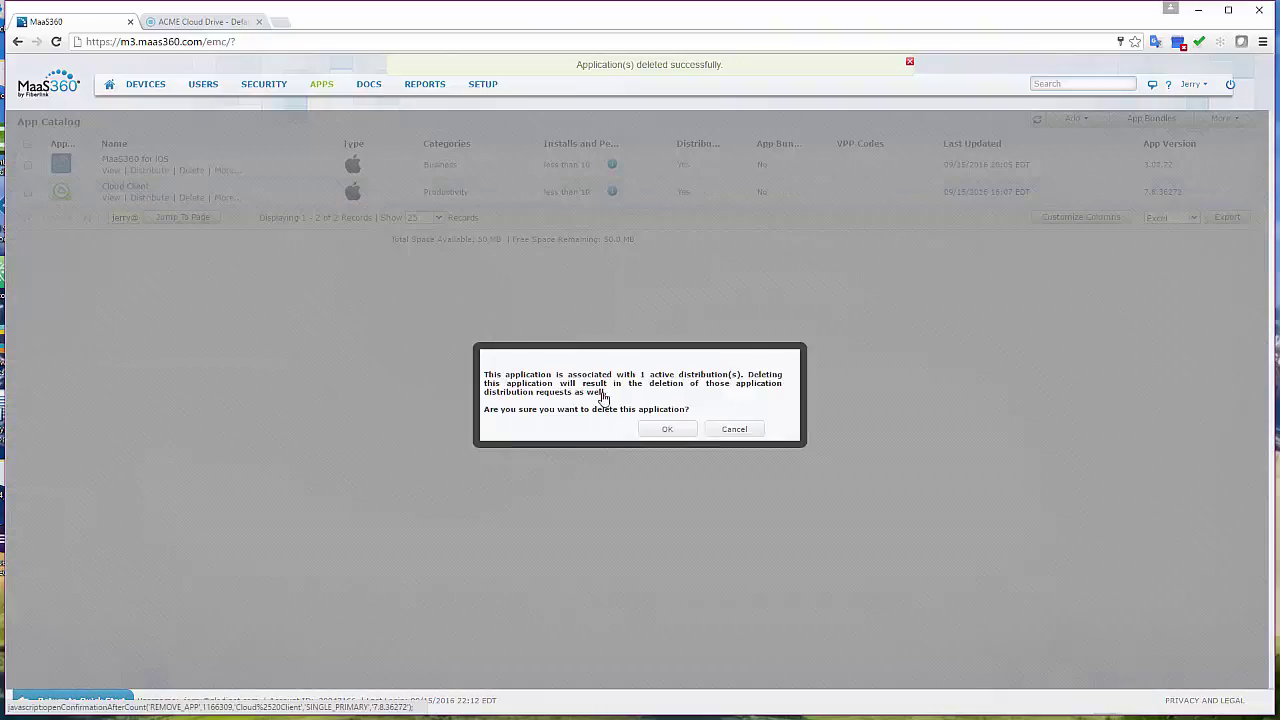
left_click(668, 430)
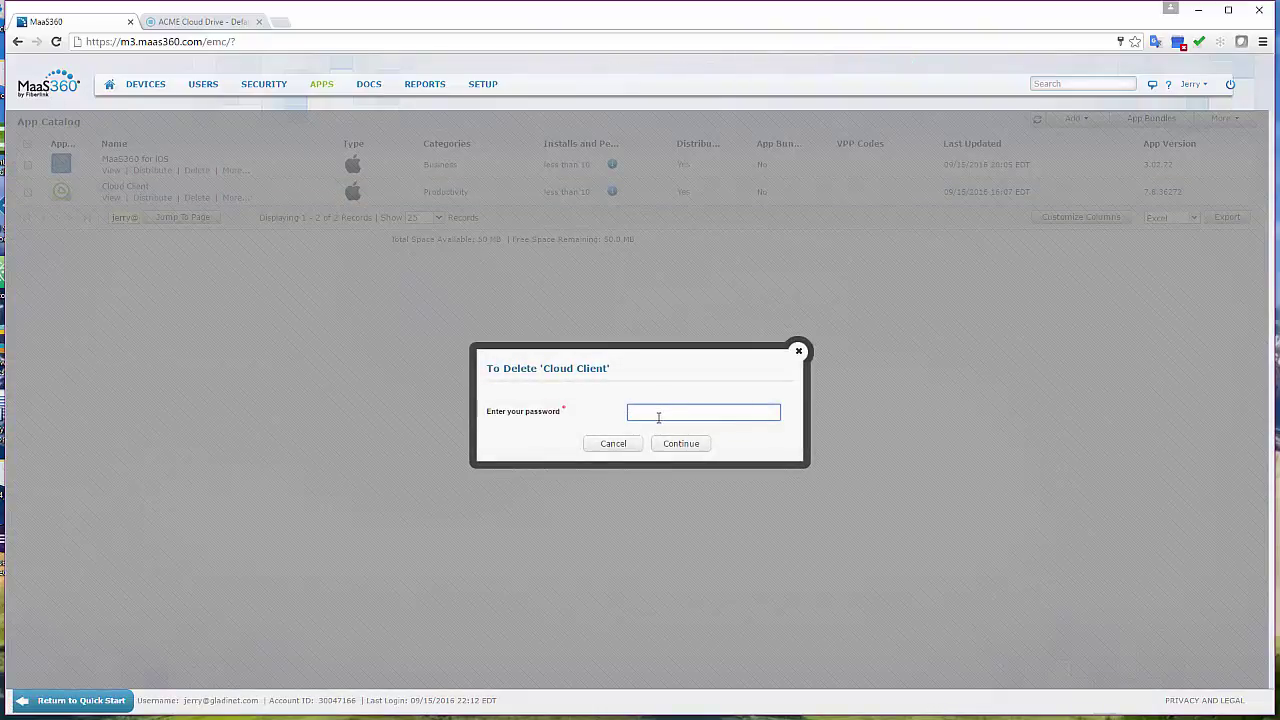
type("••••••••••")
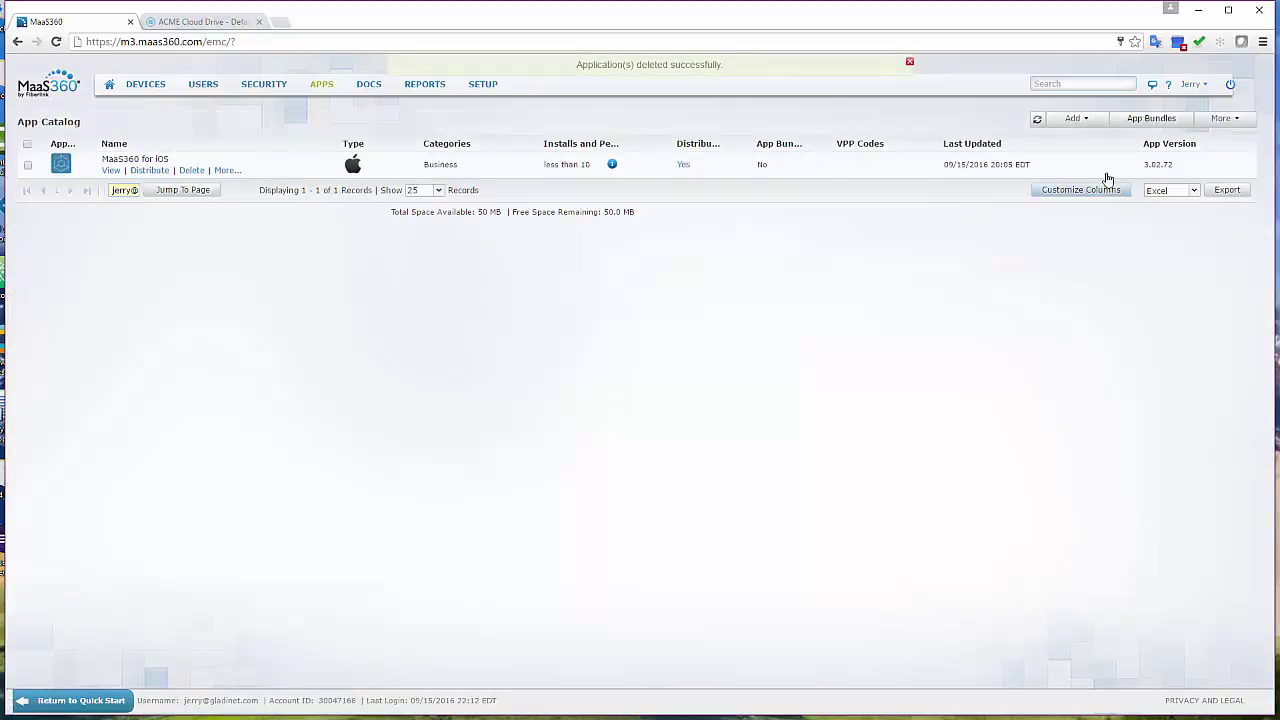
Add an iTunes App Store app, pick GladinetCloud from a 'gladinet' search, and show its configuration settings.
left_click(1080, 121)
left_click(1060, 146)
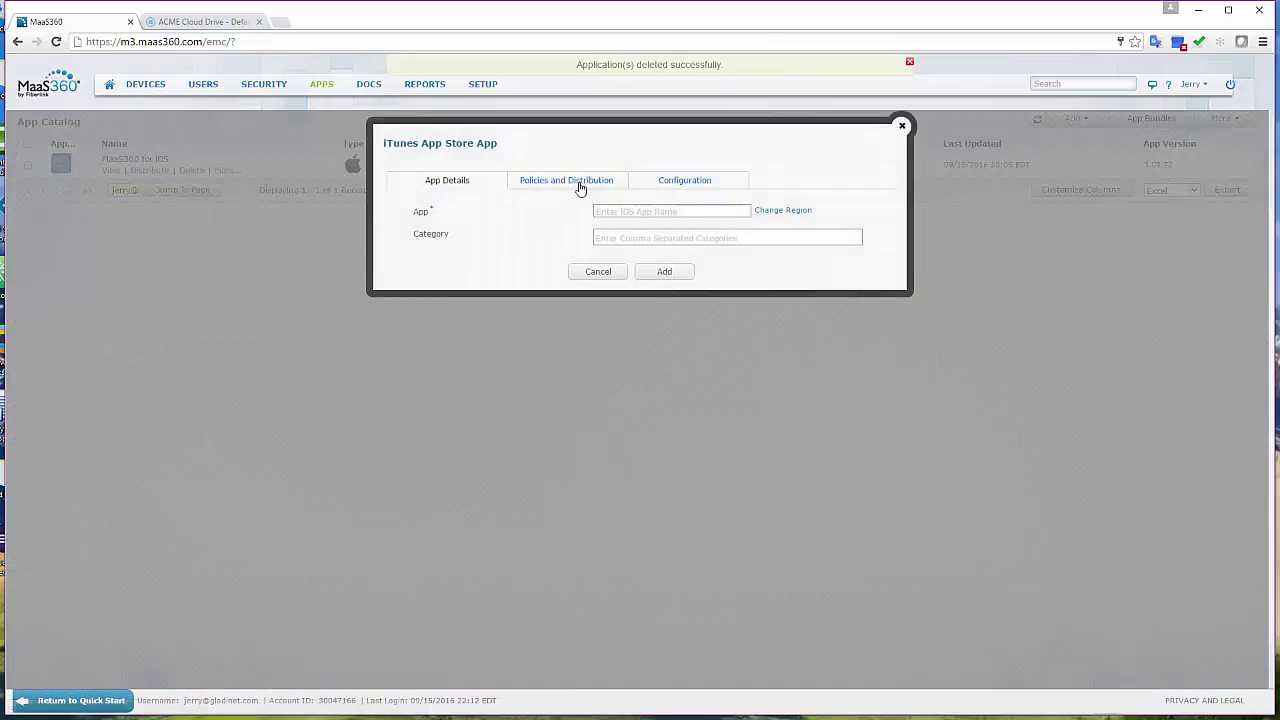
left_click(630, 211)
type("glad")
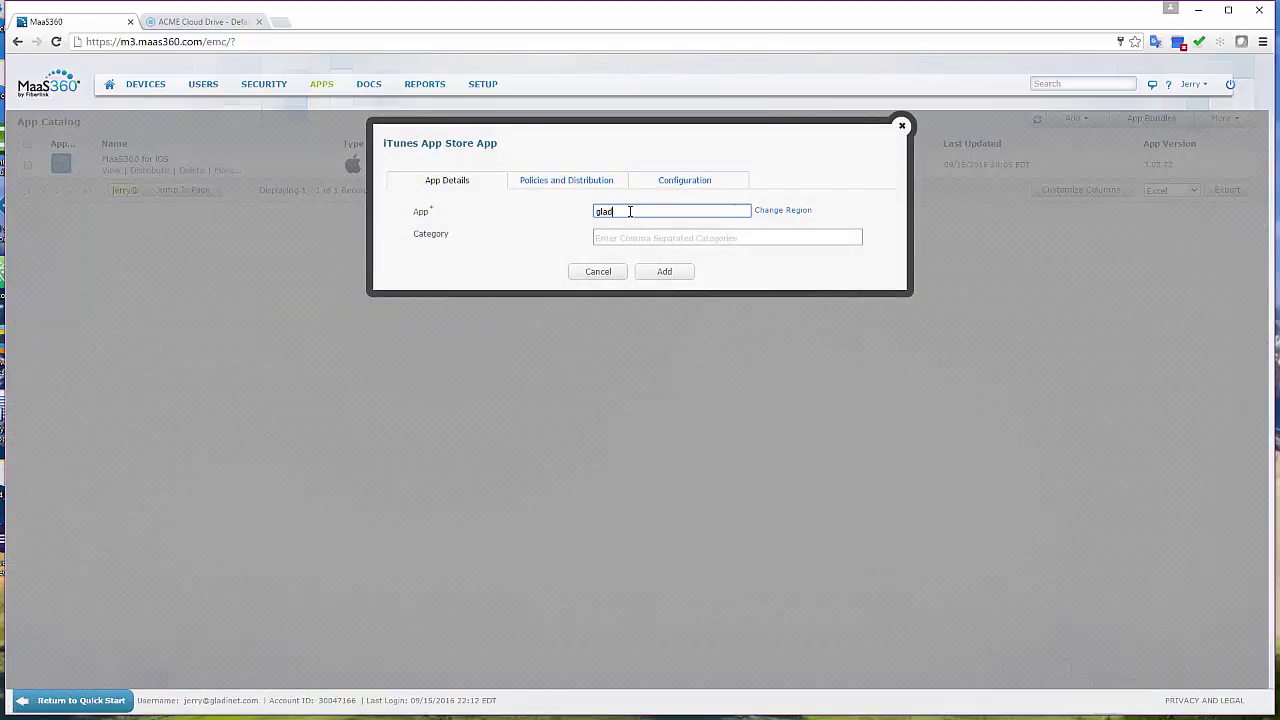
type("inet")
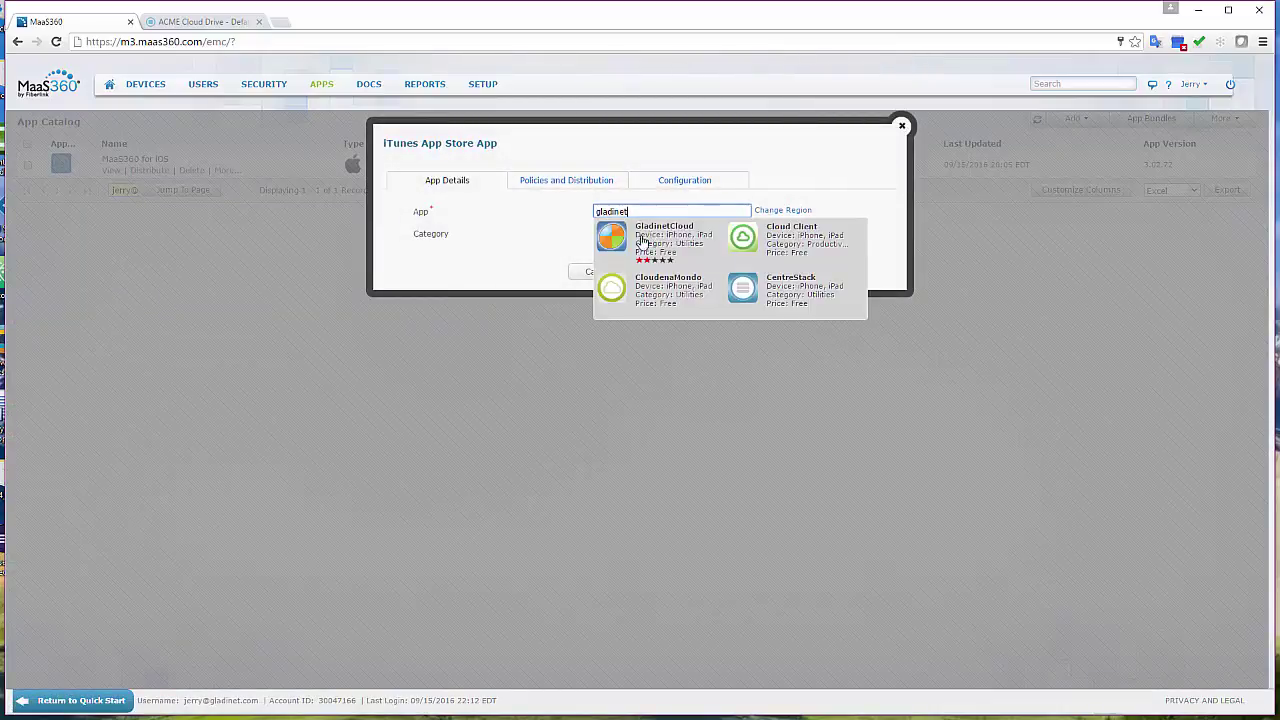
left_click(642, 240)
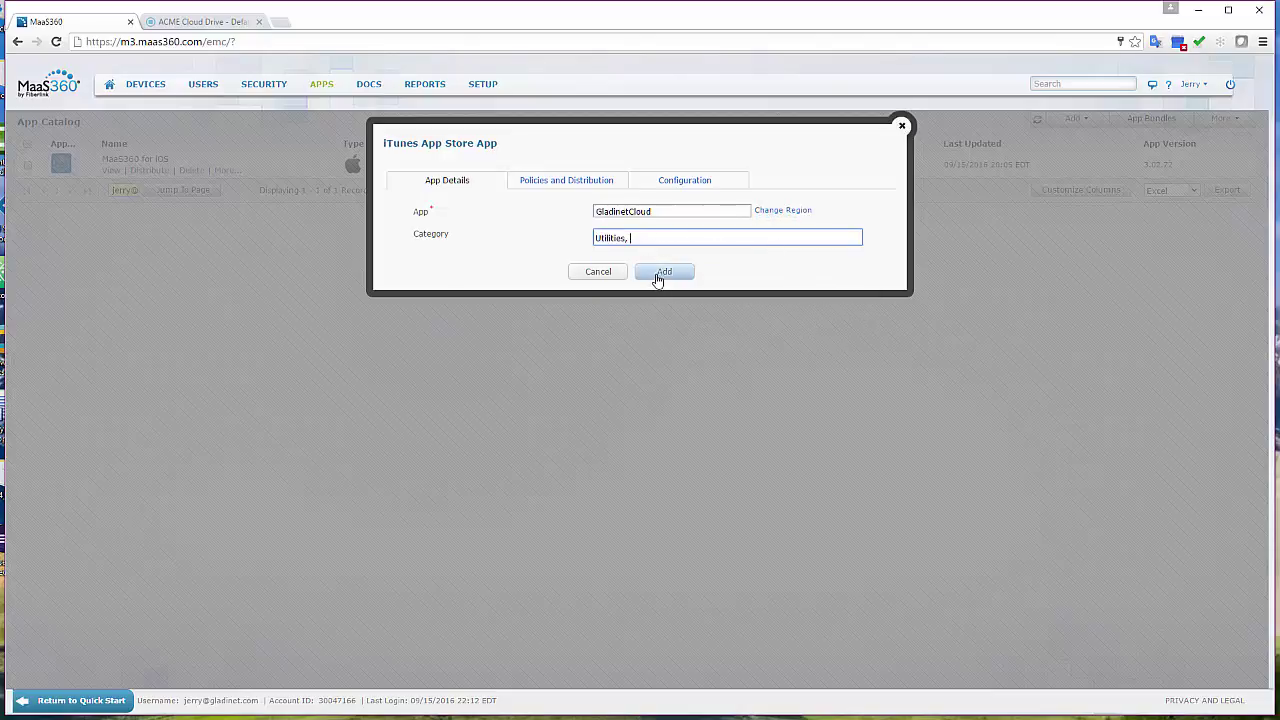
left_click(580, 182)
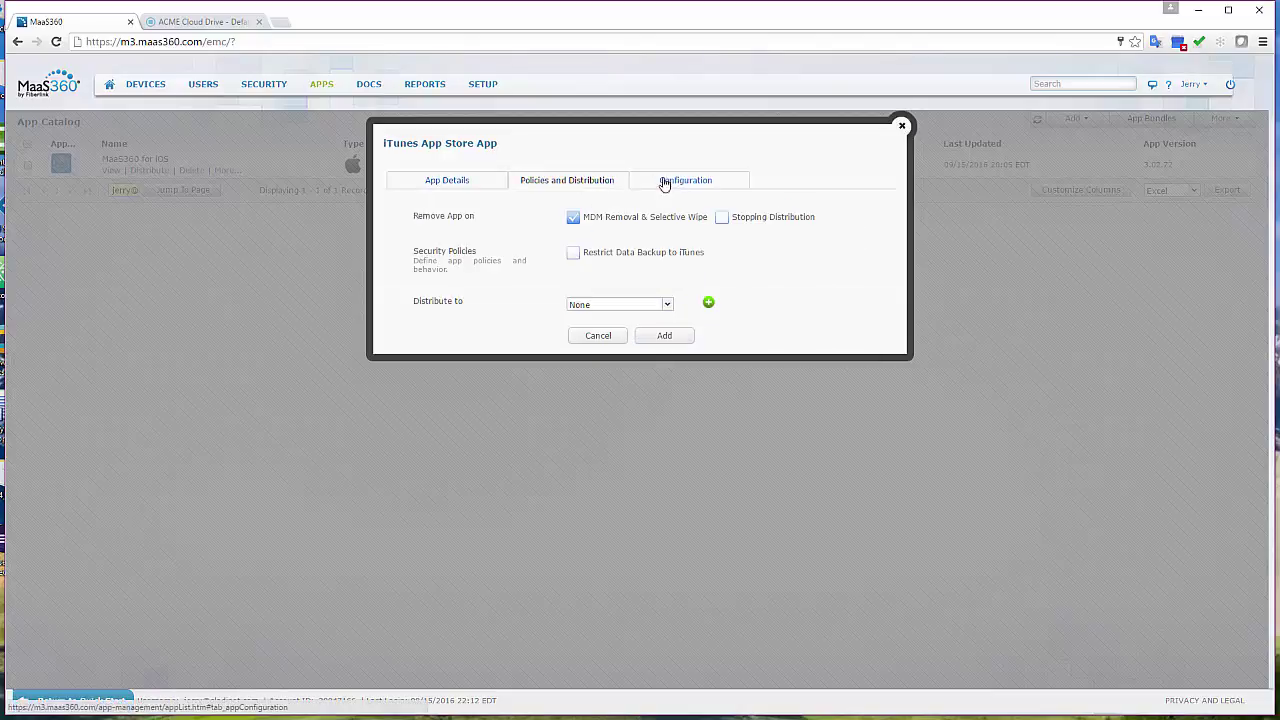
left_click(690, 180)
left_click(662, 212)
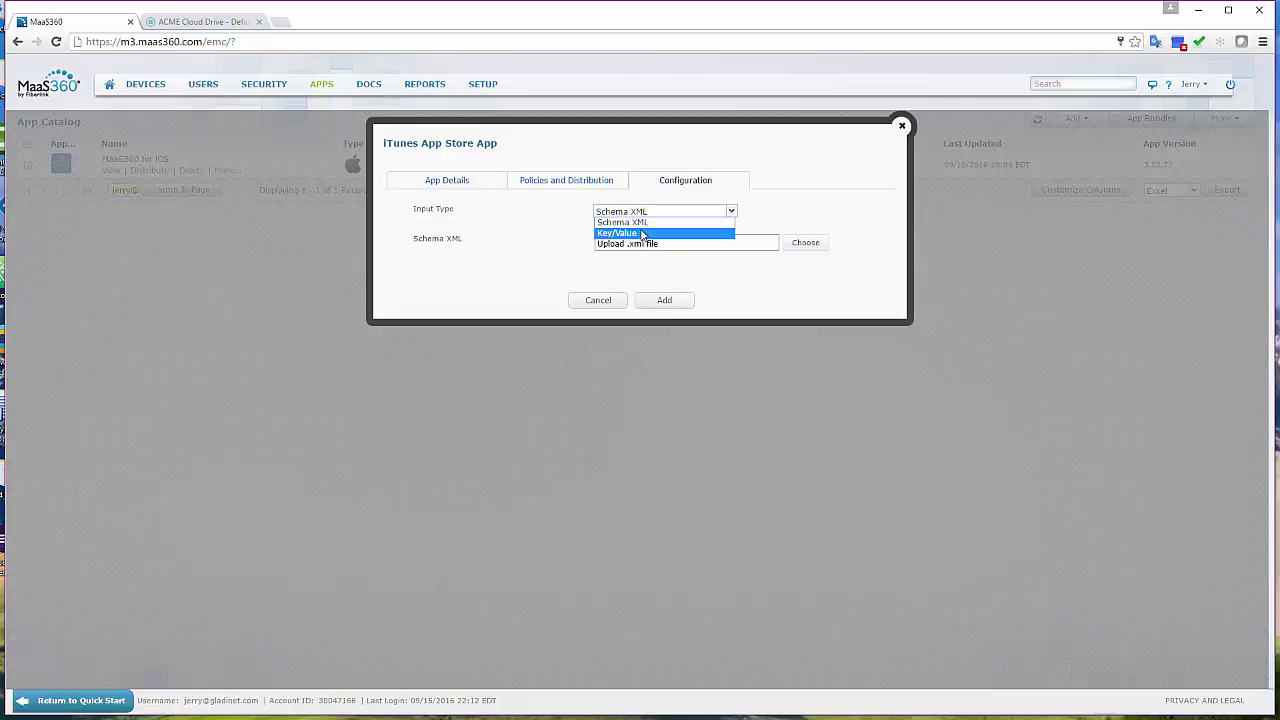
left_click(660, 229)
left_click(482, 284)
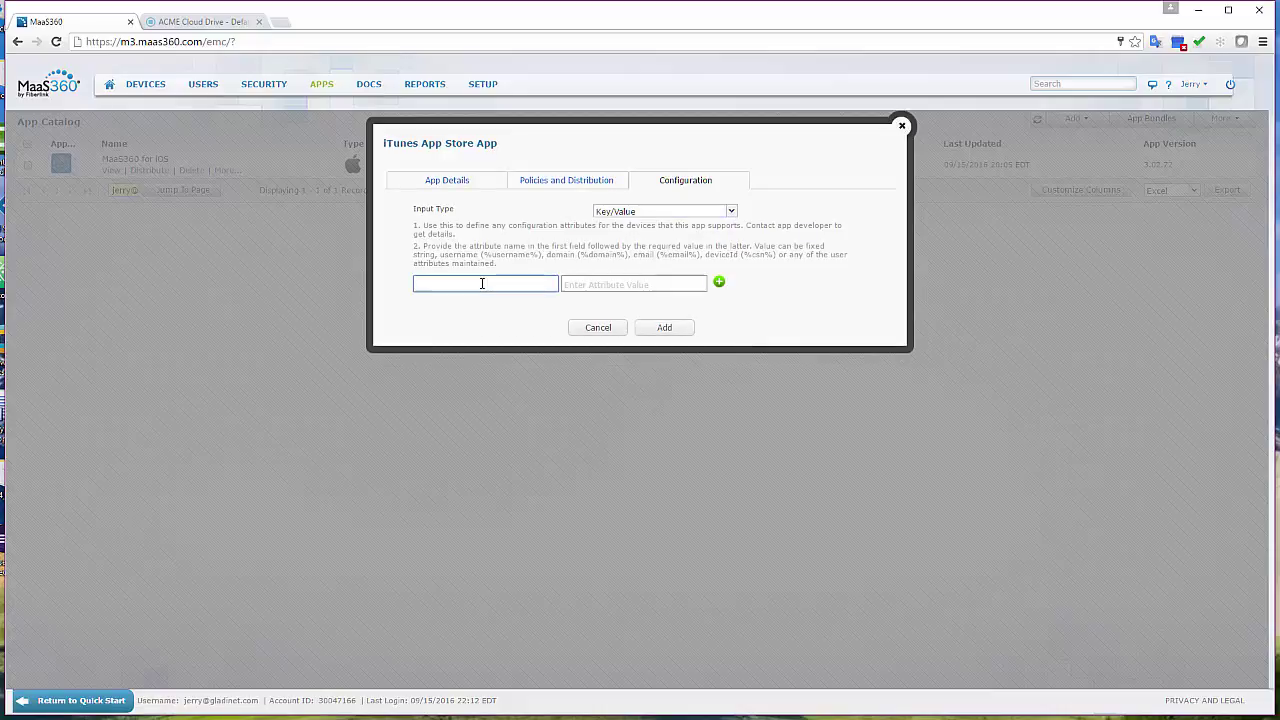
type("AccessPoint")
left_click(472, 301)
left_click(592, 285)
type("https")
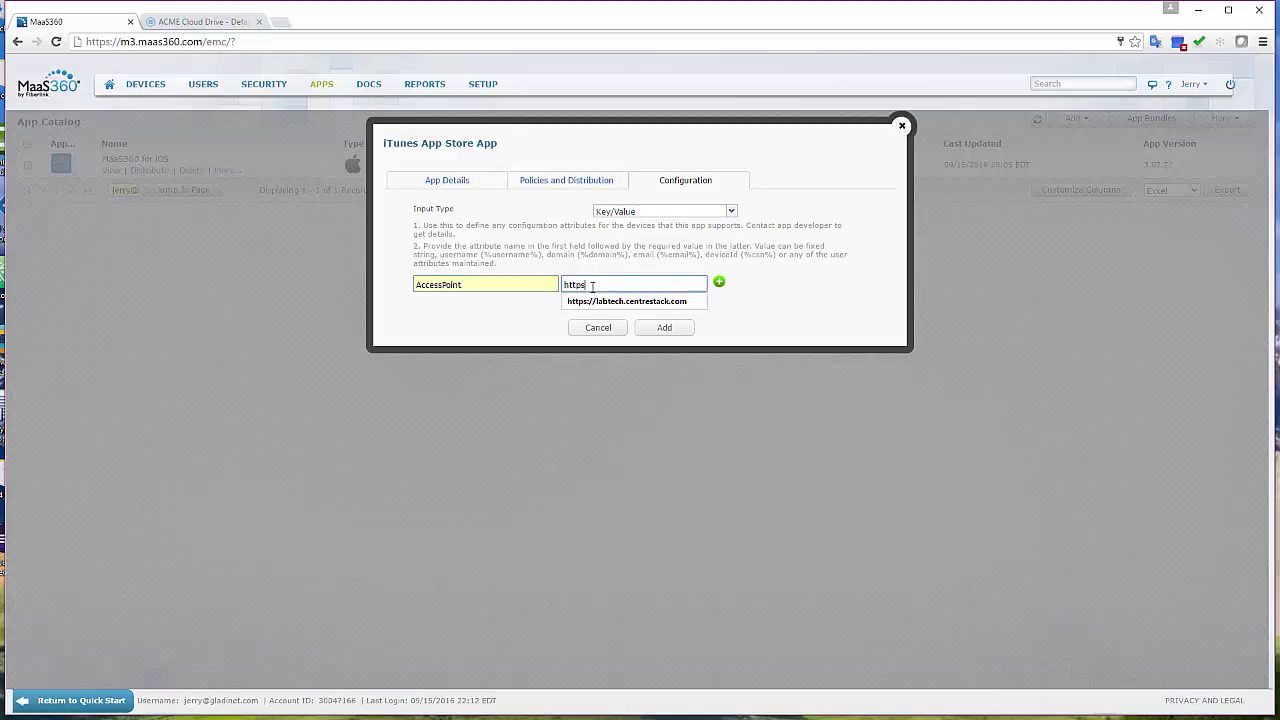
left_click(624, 301)
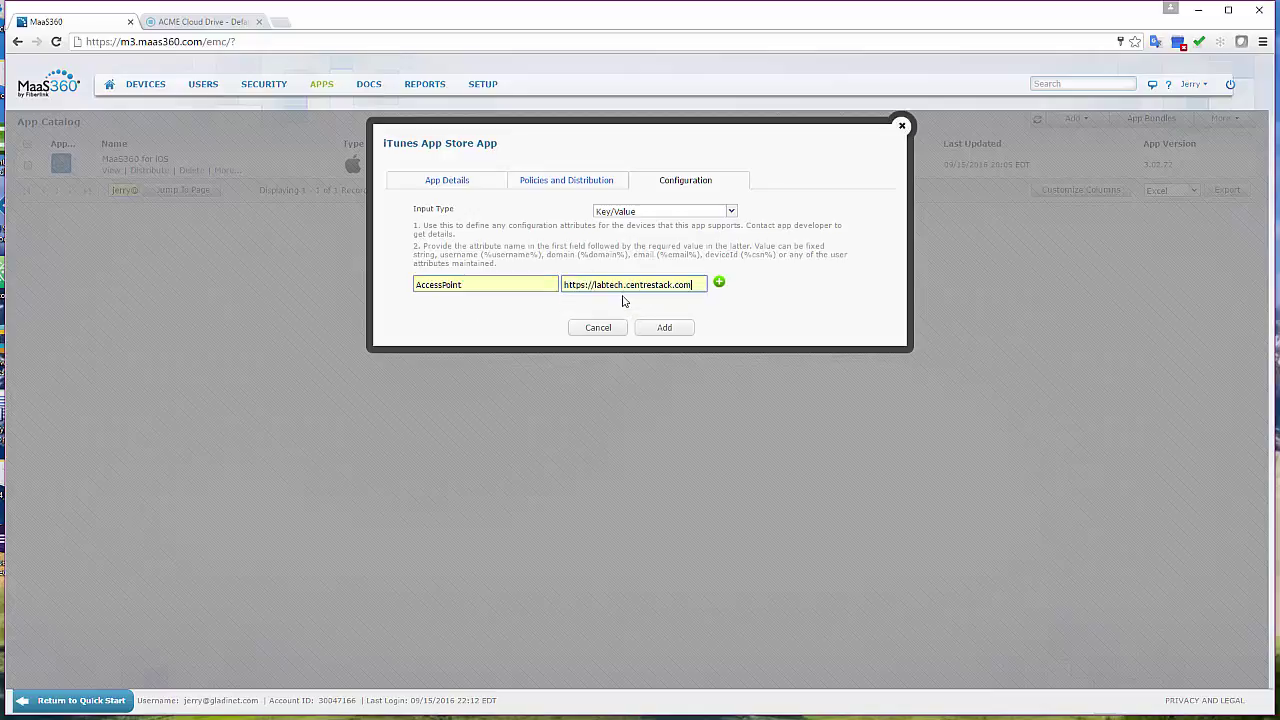
Add a second attribute, UserEmail, with the value %email% copied from the instructions.
left_click(719, 282)
left_click(468, 306)
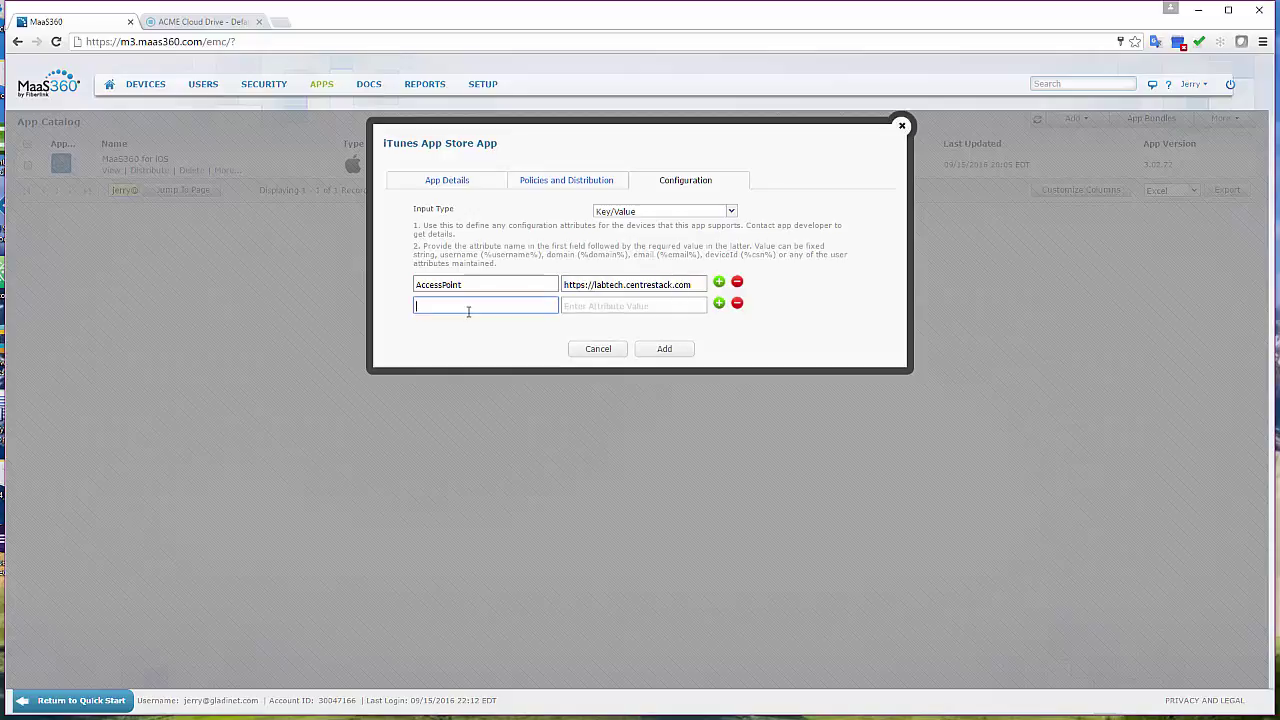
type("UserN")
key("BackSpace")
type("Email")
left_click(629, 305)
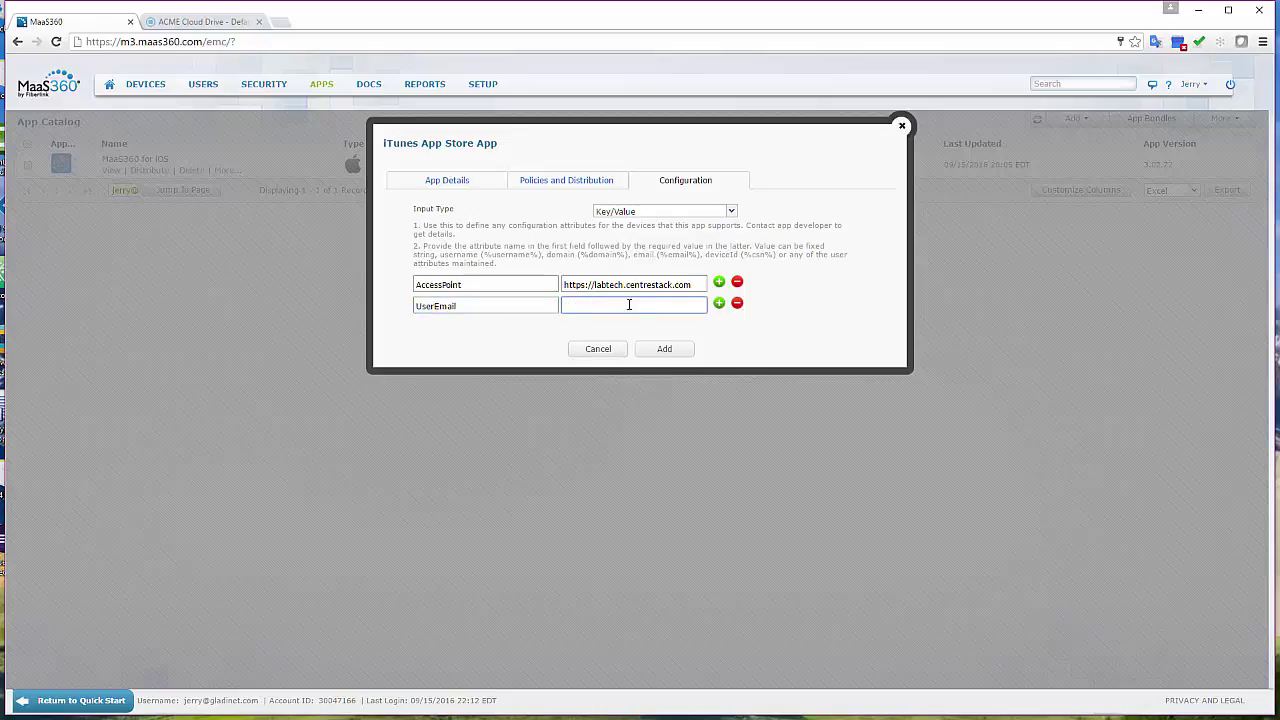
left_click_drag(697, 254, 662, 256)
key("ctrl+c")
left_click(598, 305)
key("ctrl+v")
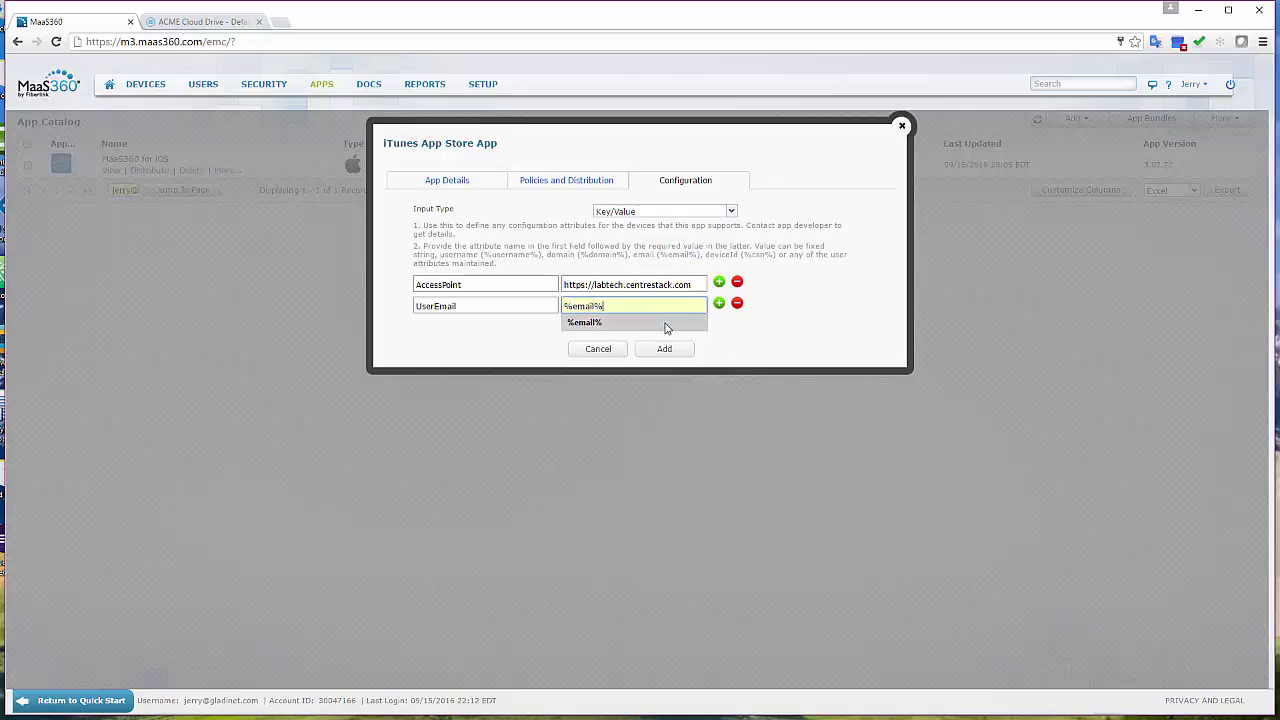
left_click(669, 324)
Add GladinetCloud with password confirmation, then distribute it to All Devices with Instant Install.
left_click(667, 355)
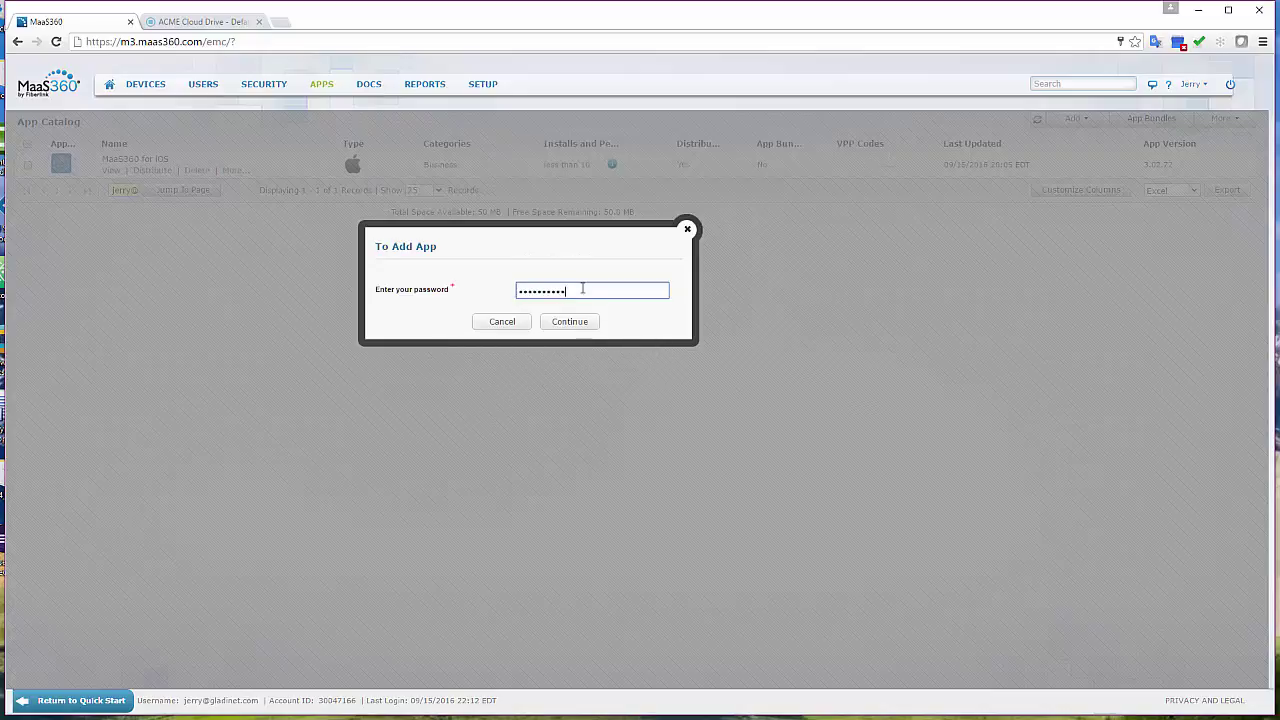
key("Return")
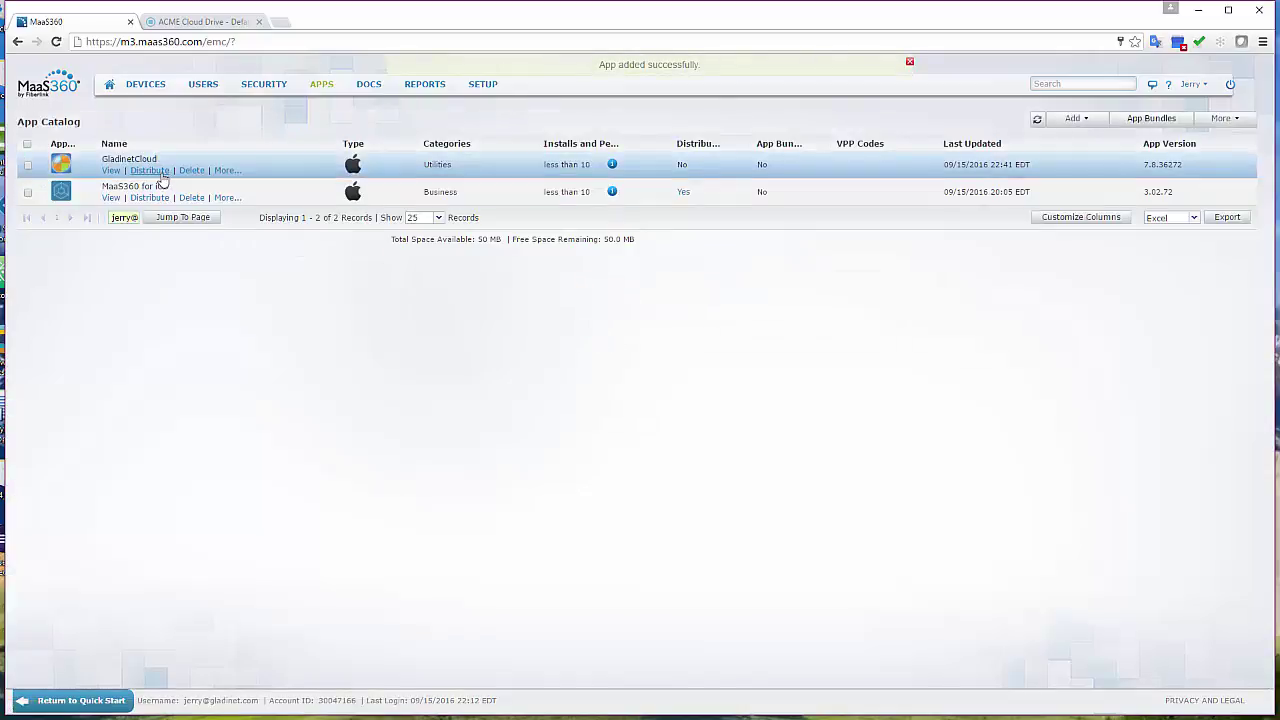
left_click(145, 172)
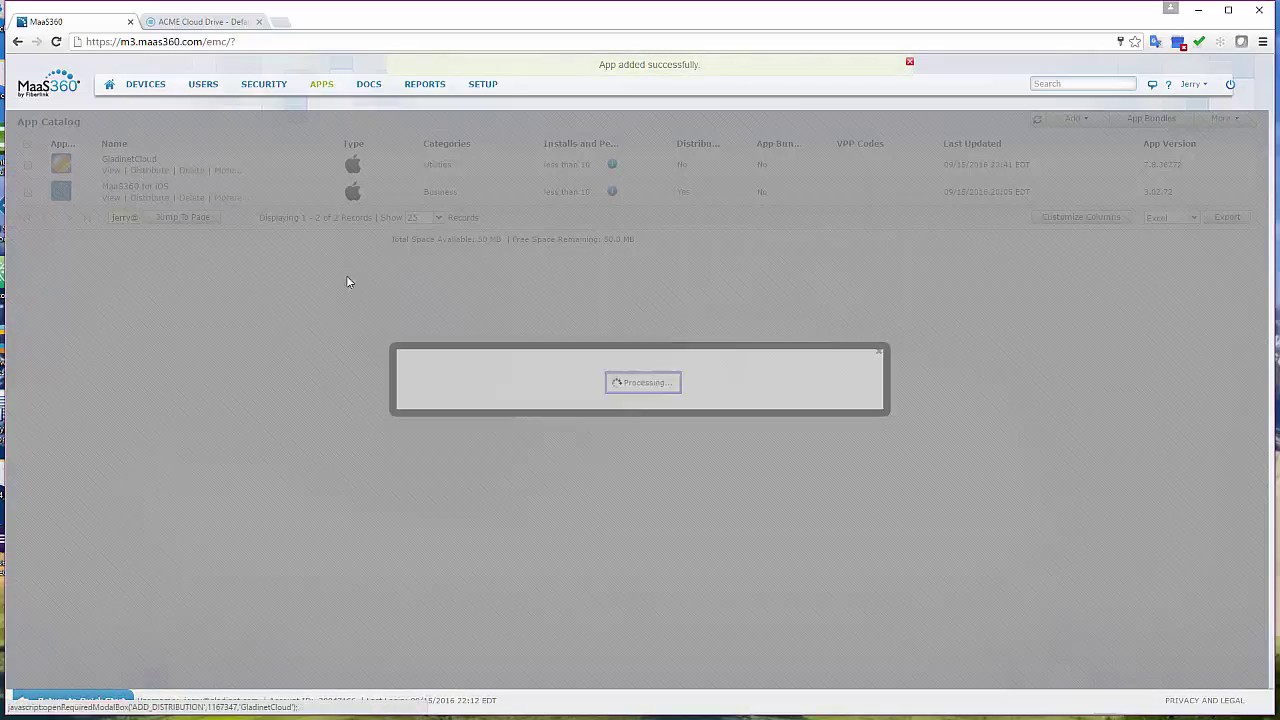
left_click(687, 411)
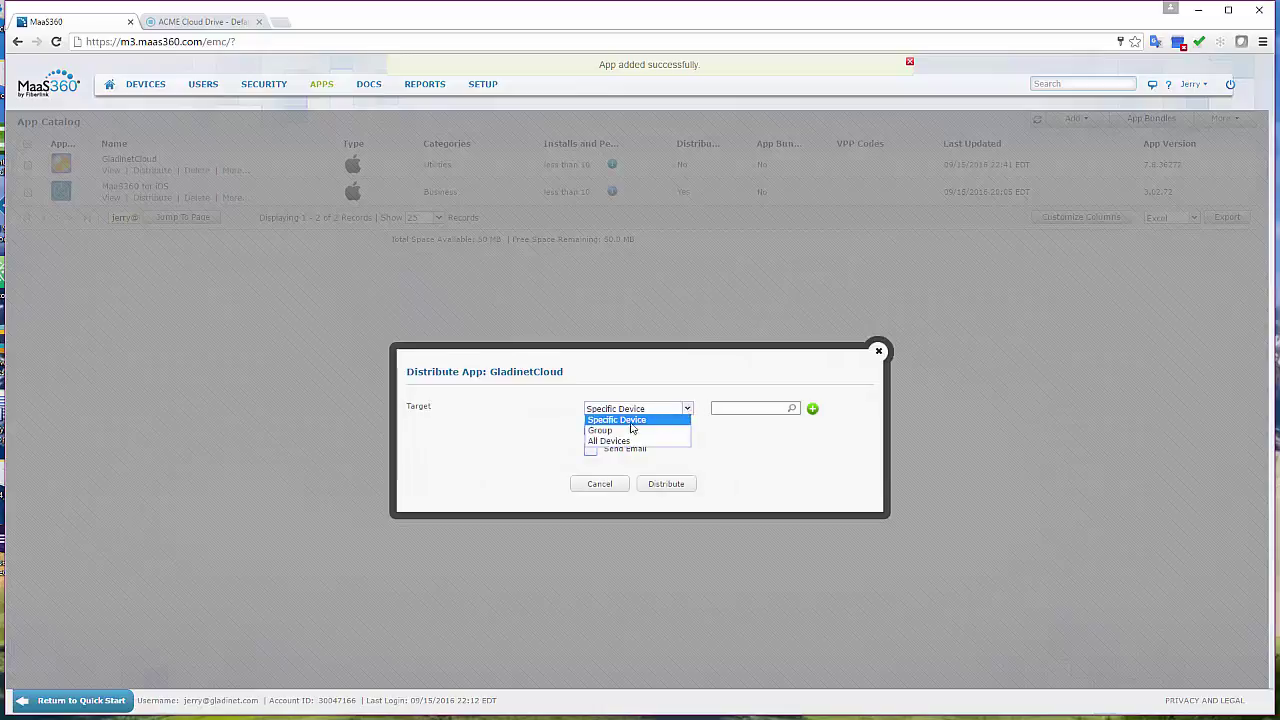
left_click(600, 436)
left_click(591, 432)
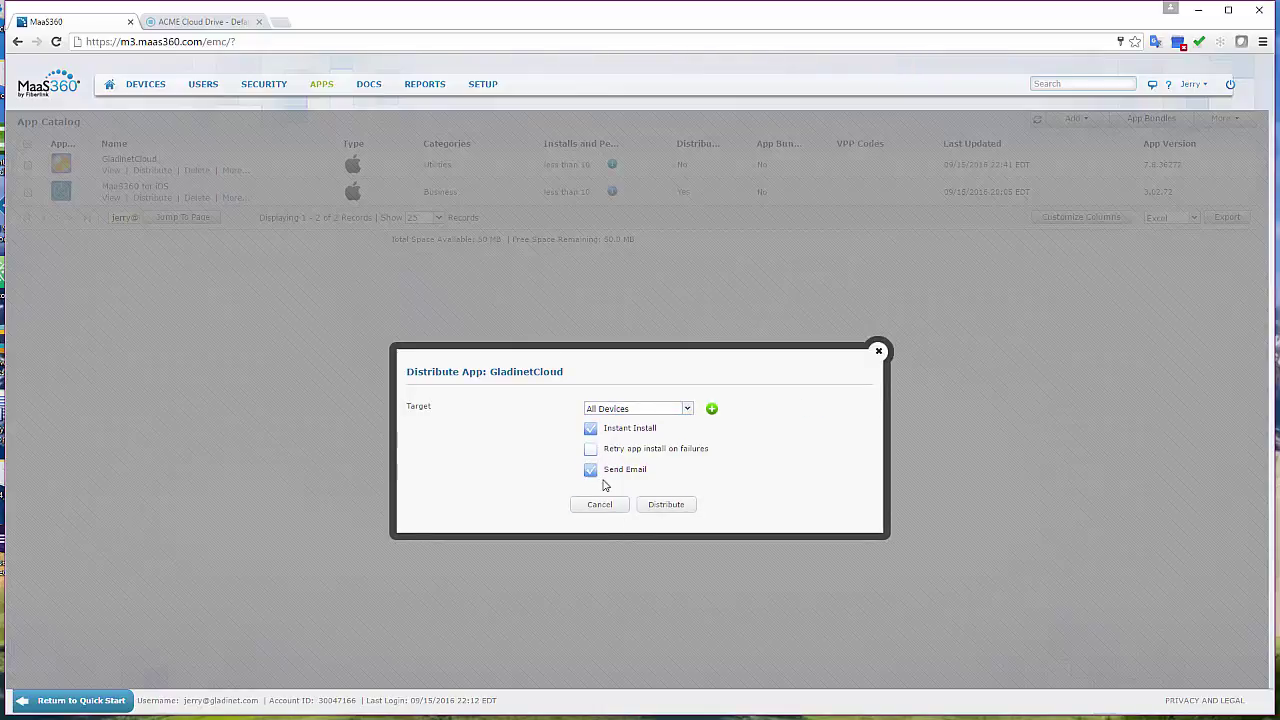
left_click(656, 505)
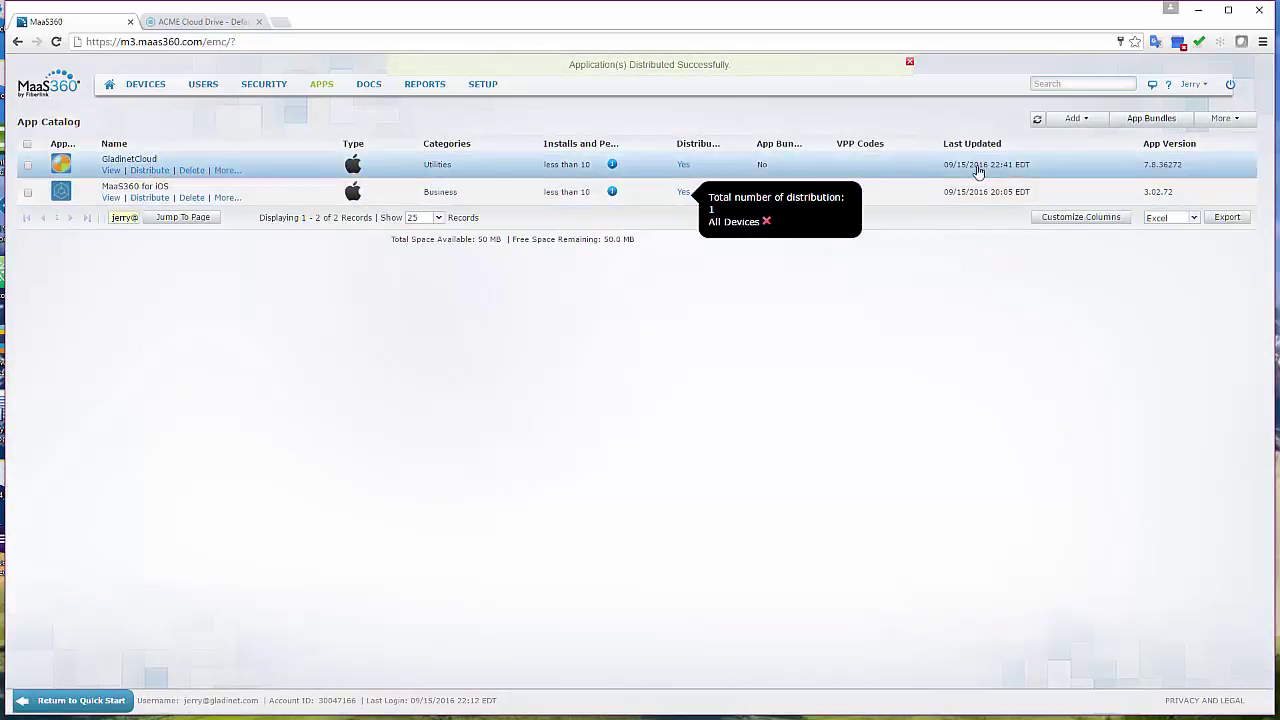
Add another iTunes App Store app, choosing Cloud Client from a 'gladinet' search, and open its configuration input types.
left_click(1073, 118)
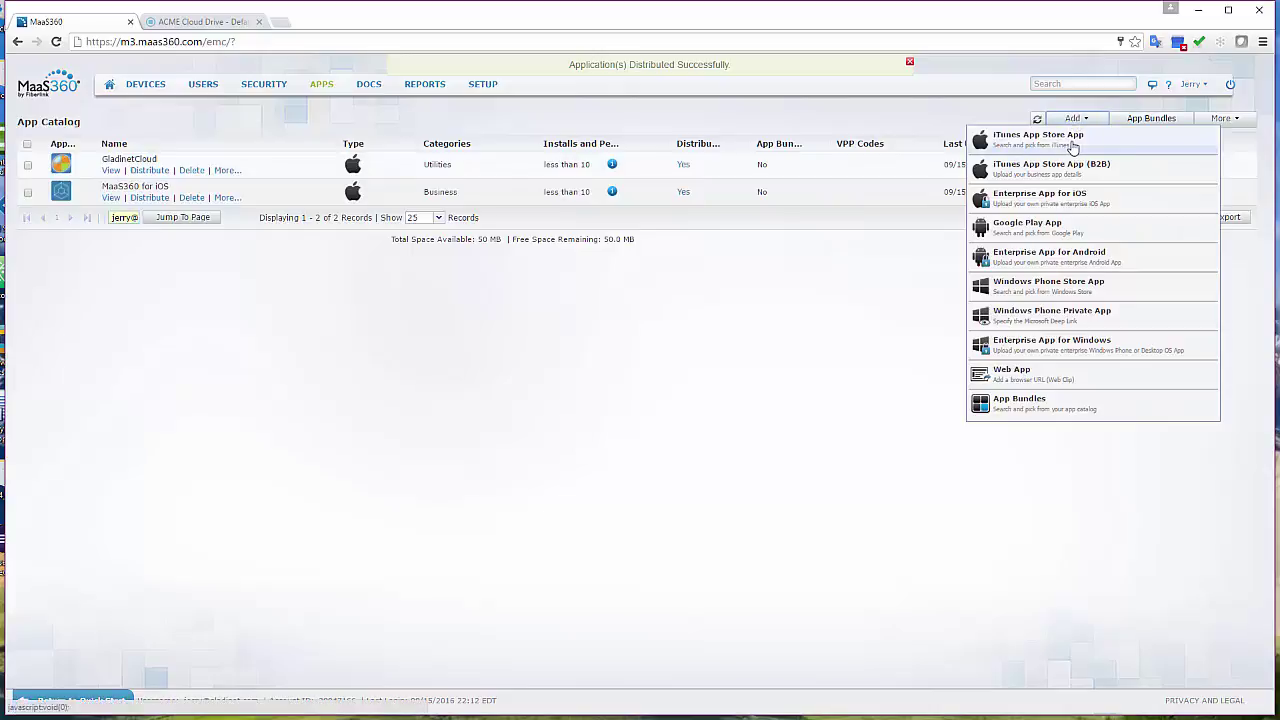
left_click(1073, 145)
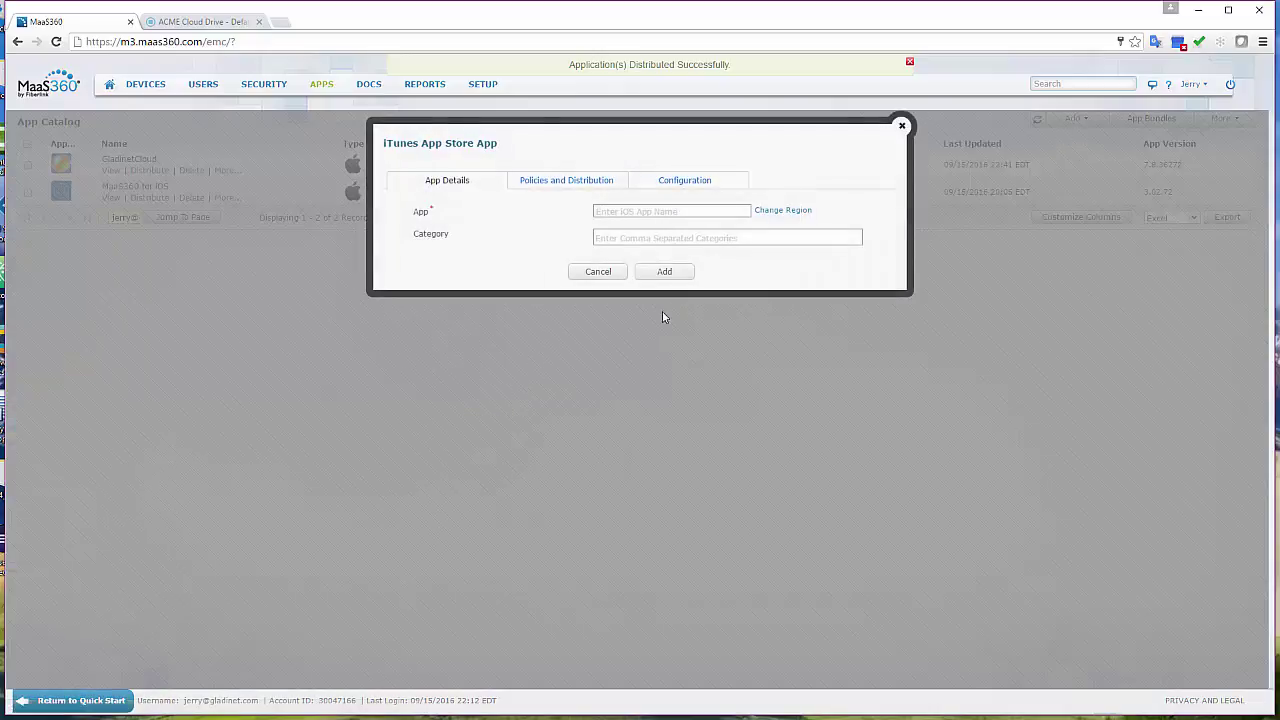
left_click(621, 212)
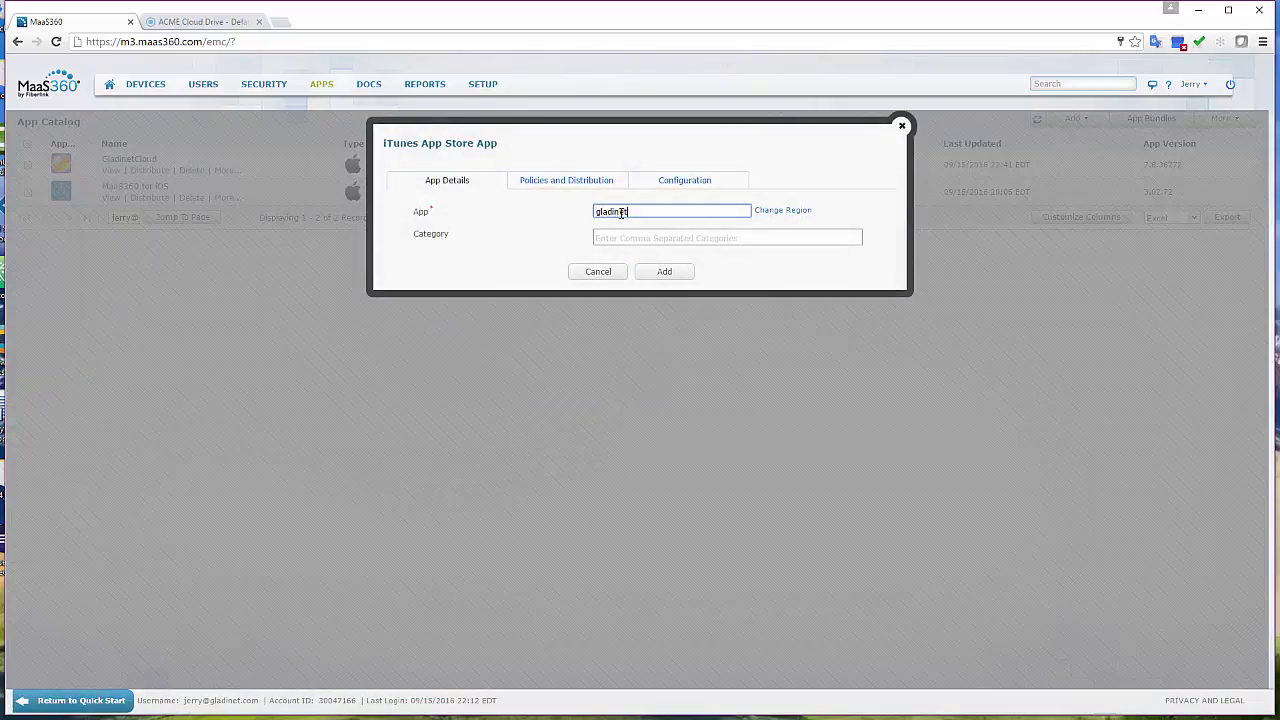
type("gladinet")
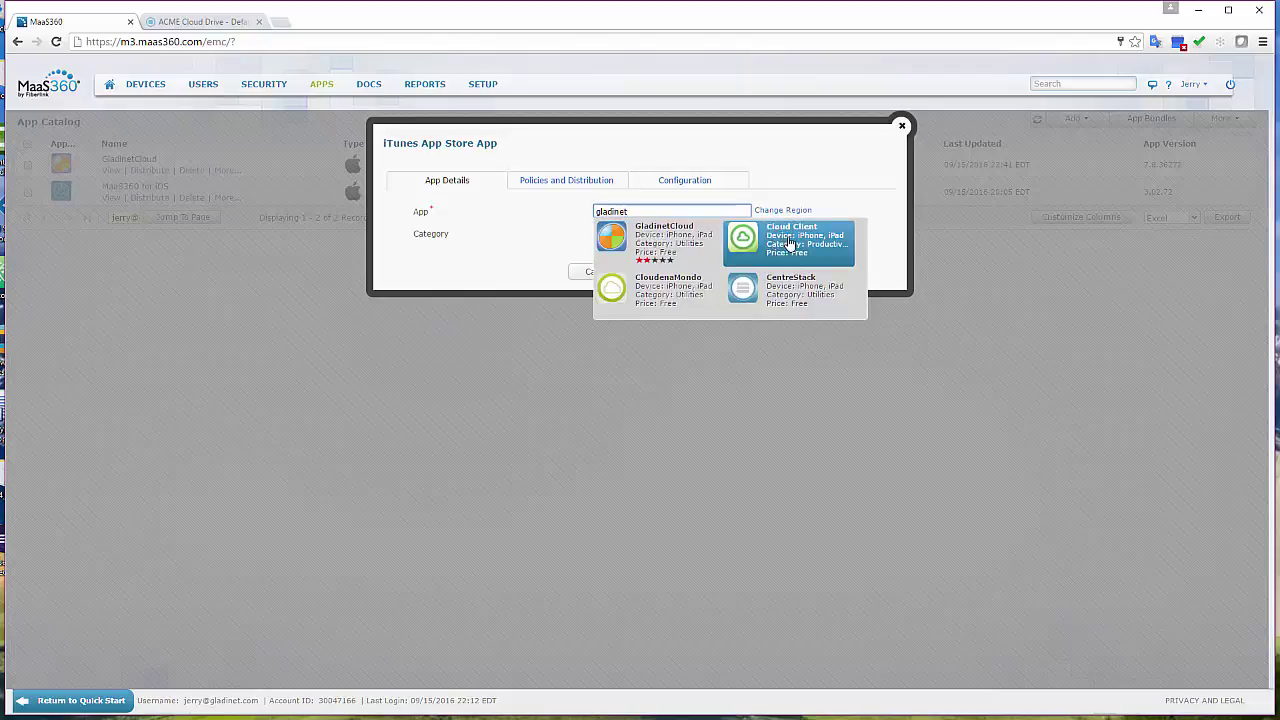
left_click(790, 243)
left_click(680, 185)
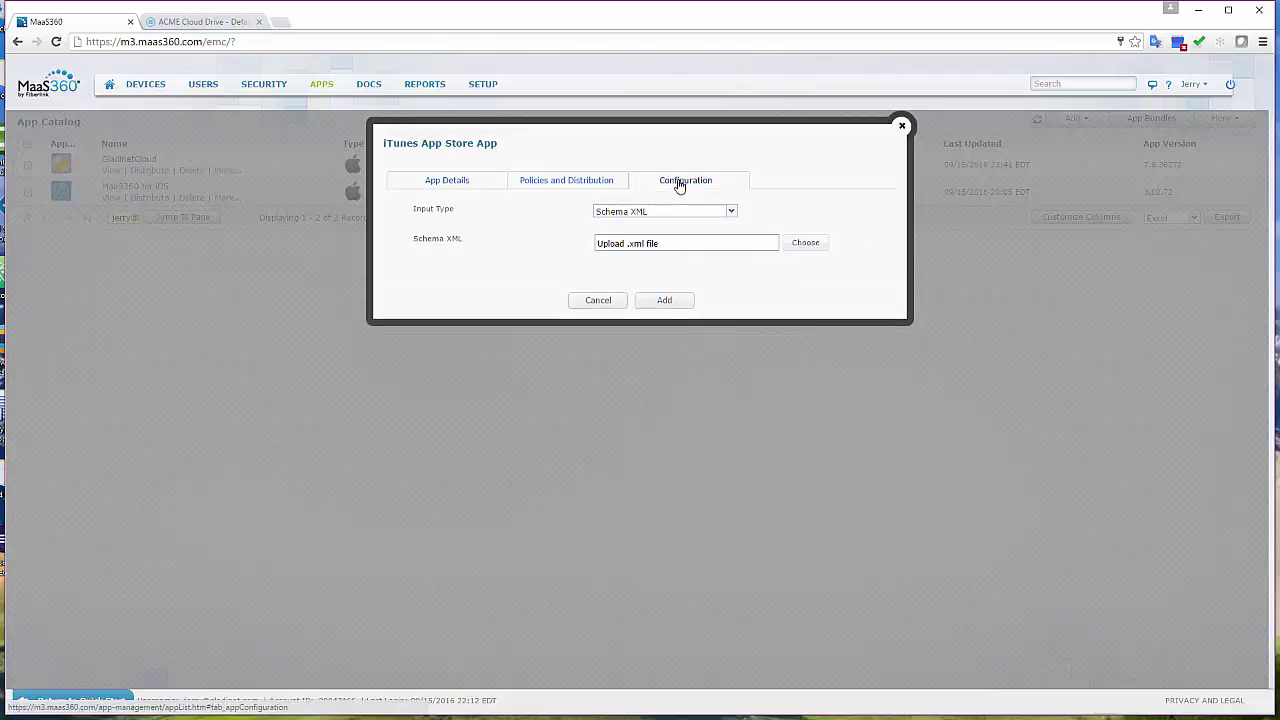
left_click(637, 213)
left_click(637, 236)
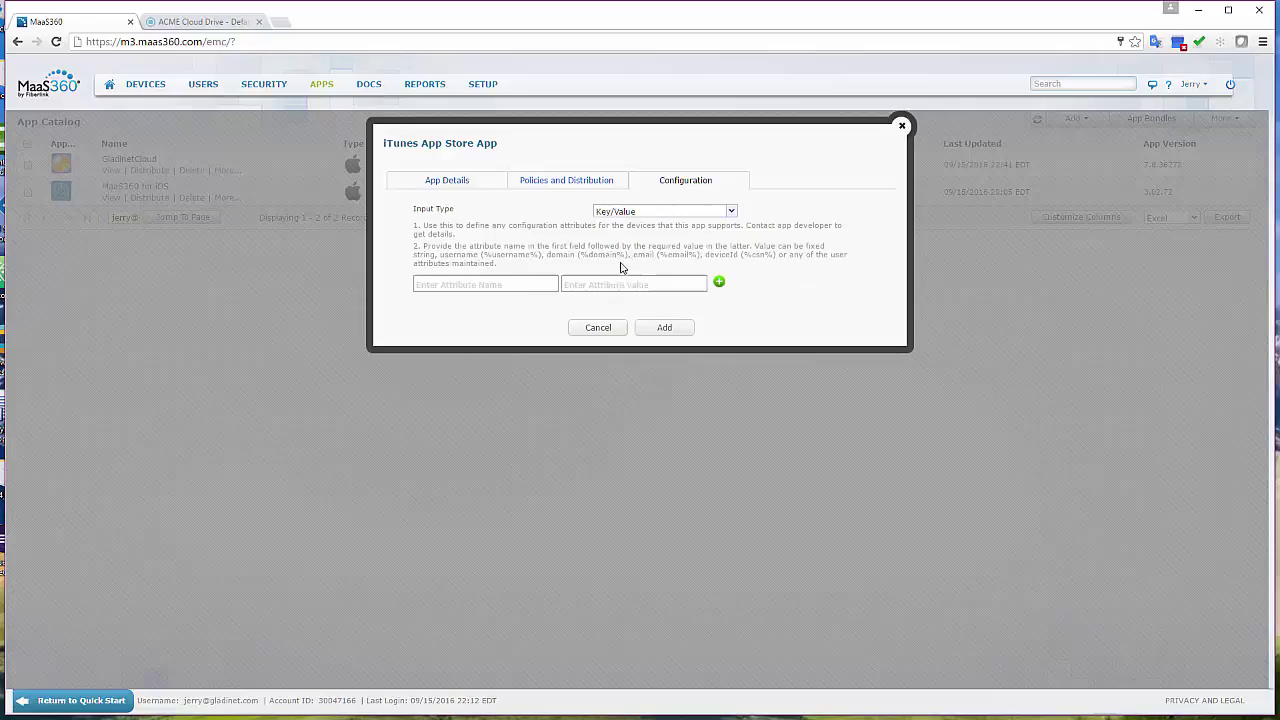
left_click(514, 284)
type("Acc")
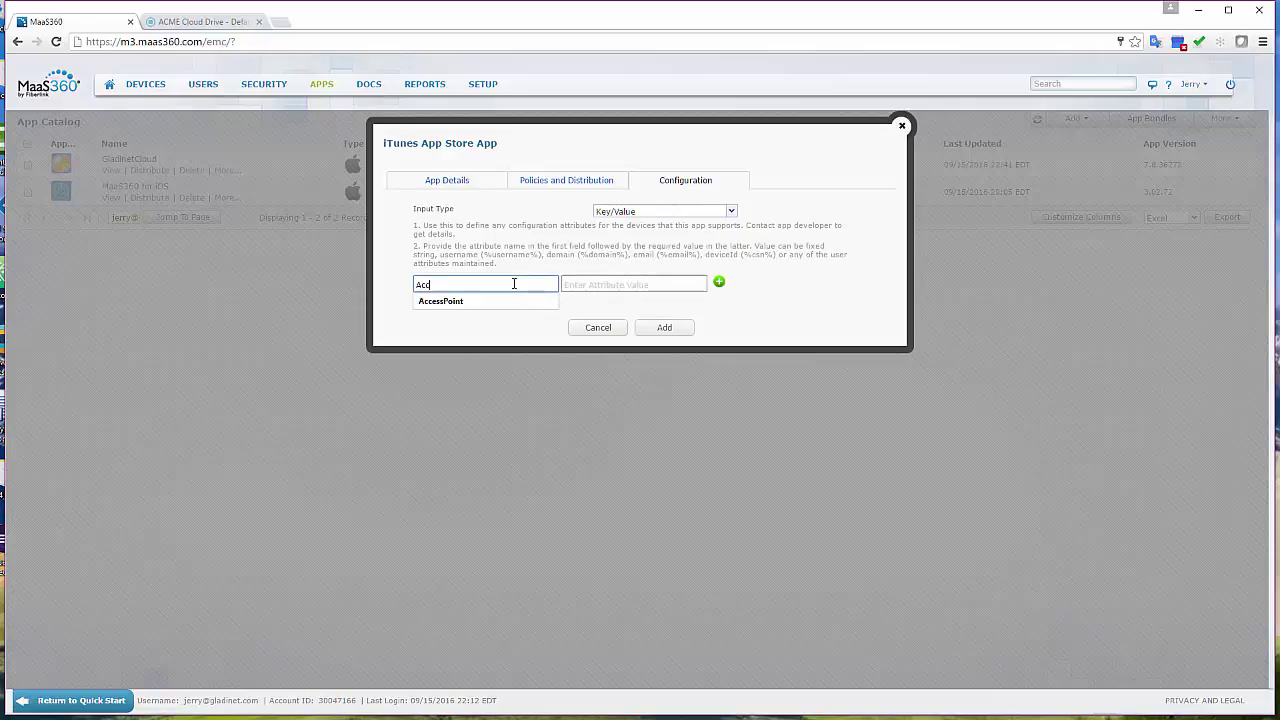
left_click(500, 302)
left_click(582, 284)
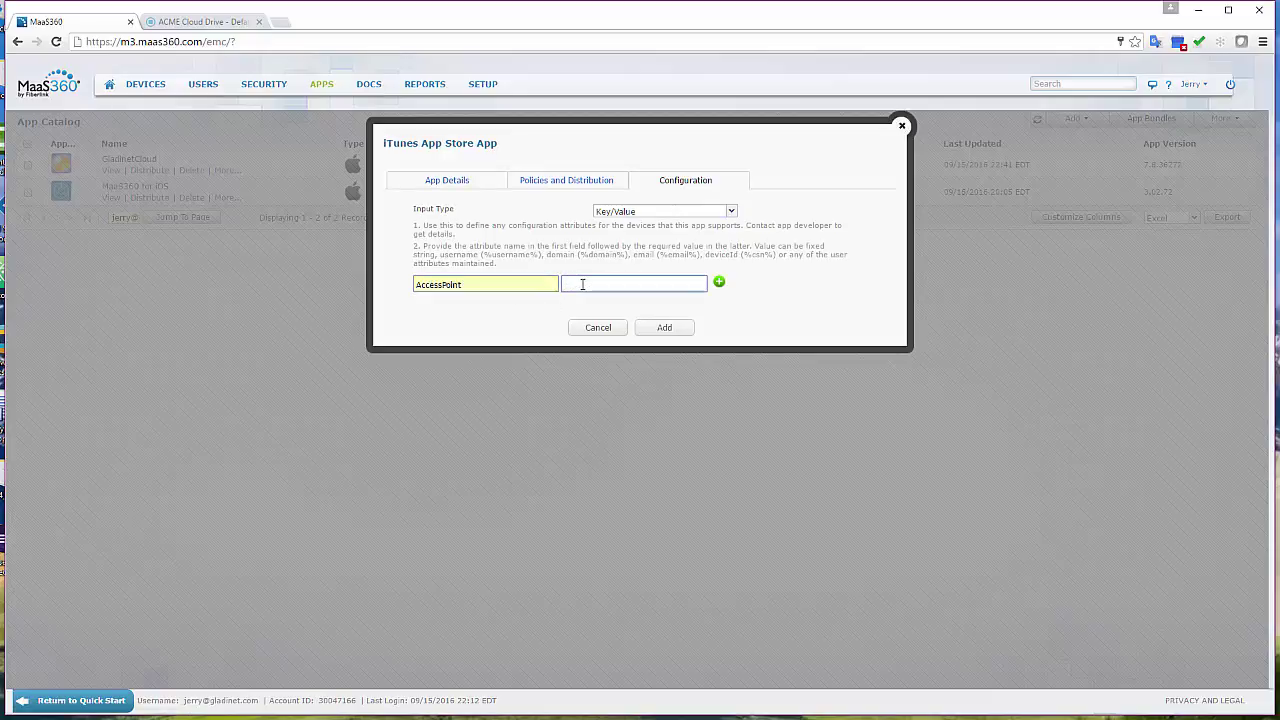
type("http://some.random.com")
Add a UserEmail attribute and begin typing the admin's e-mail address as its value.
left_click(719, 282)
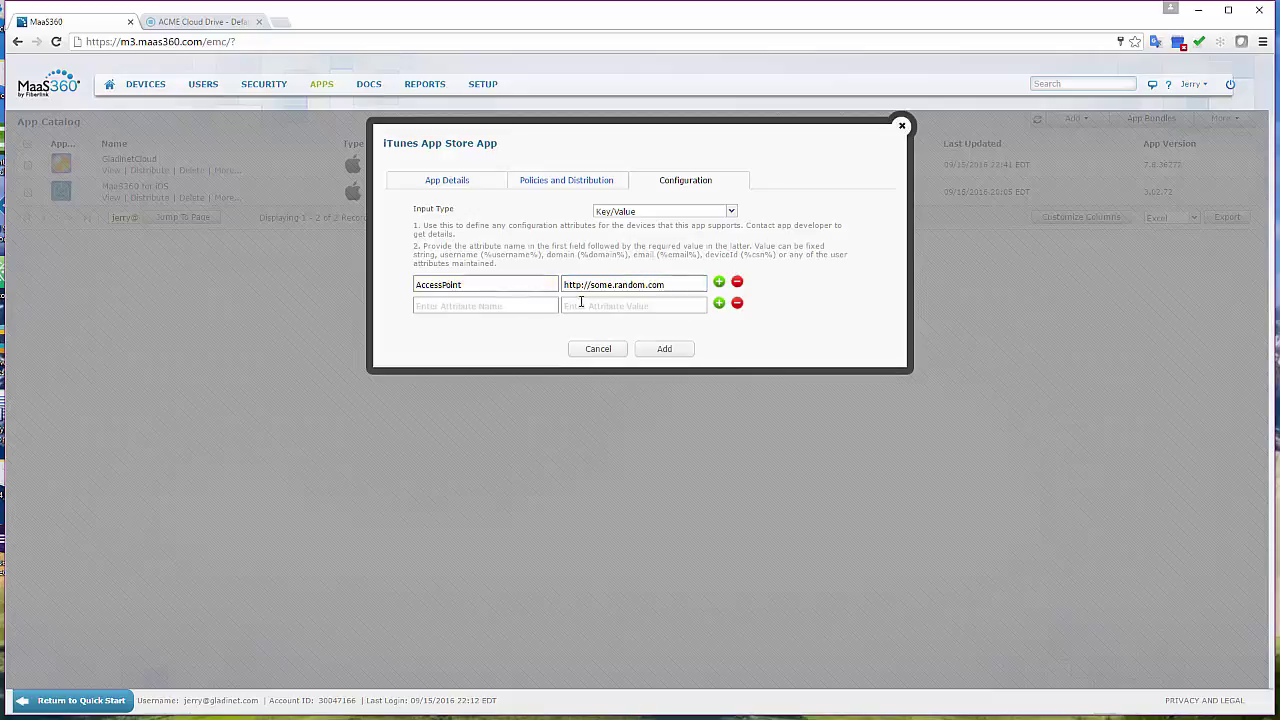
left_click(490, 307)
type("User")
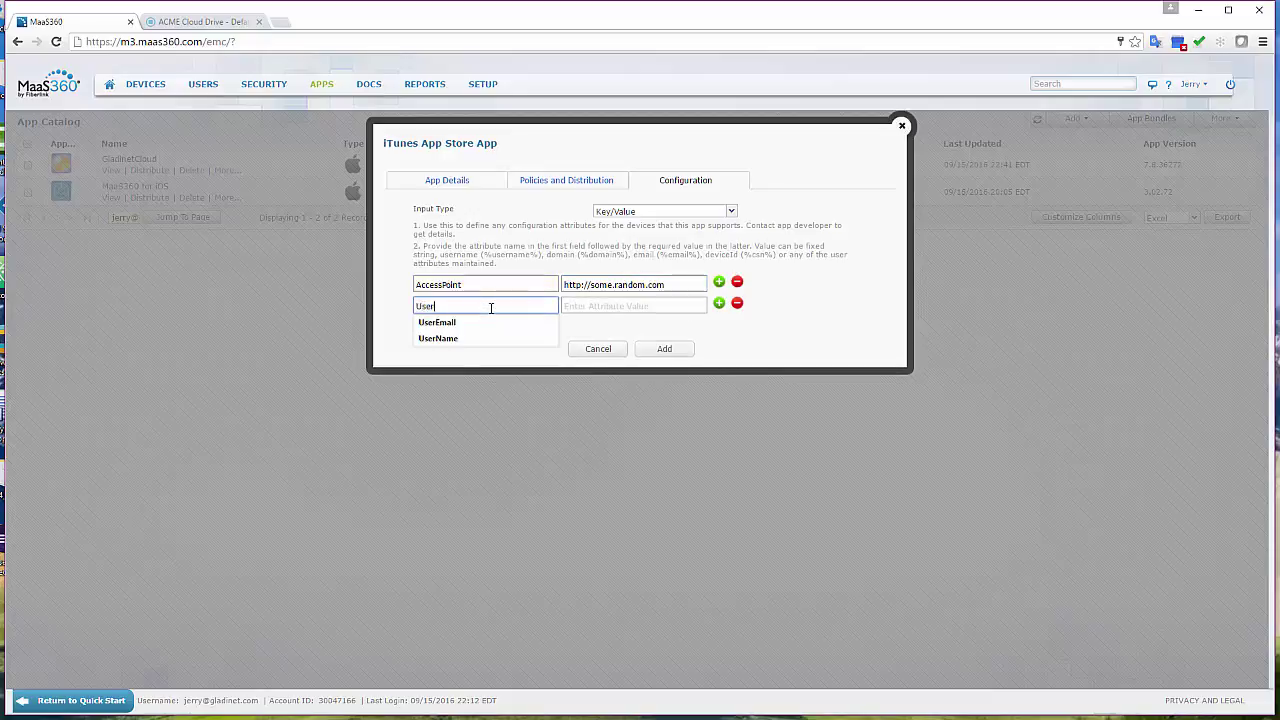
type("Email")
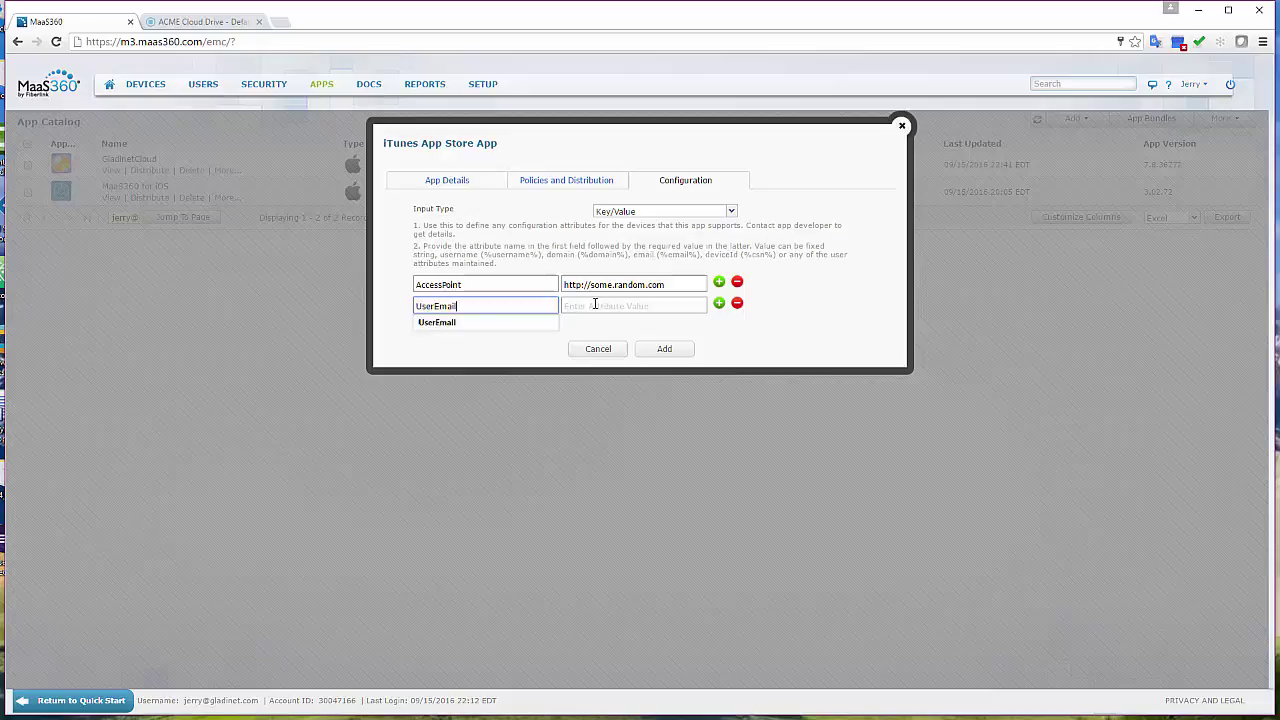
left_click(596, 304)
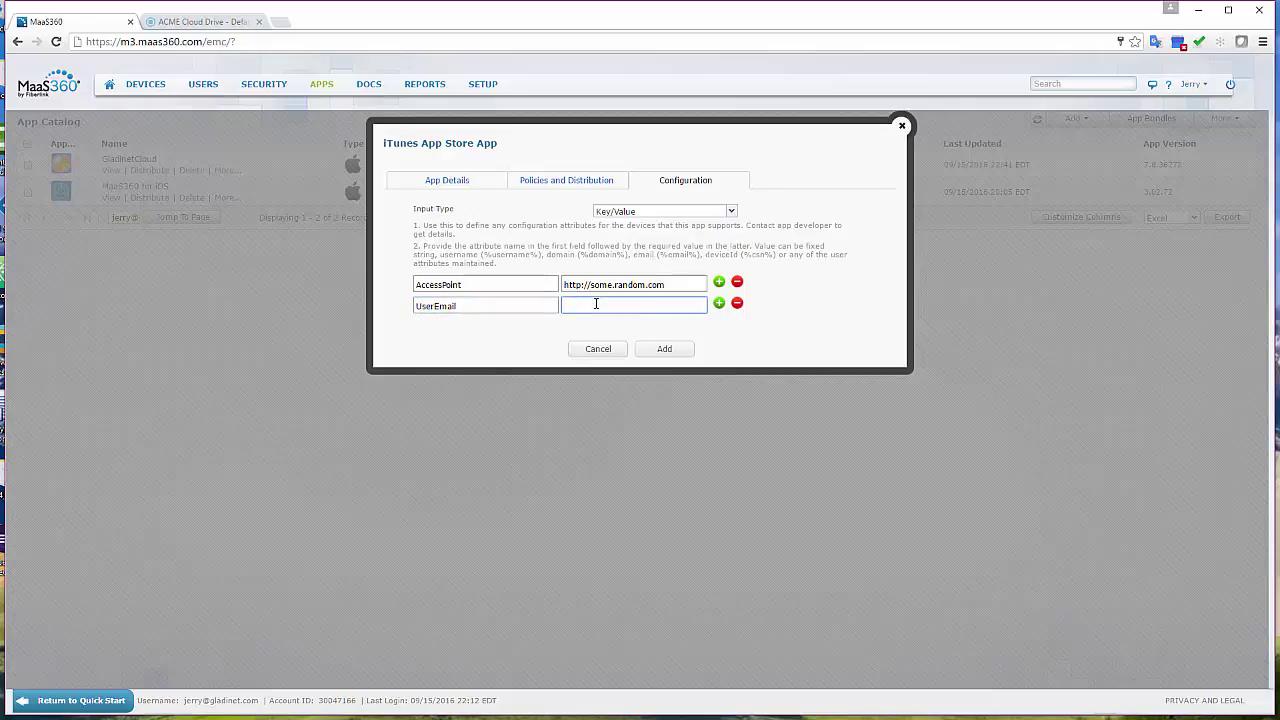
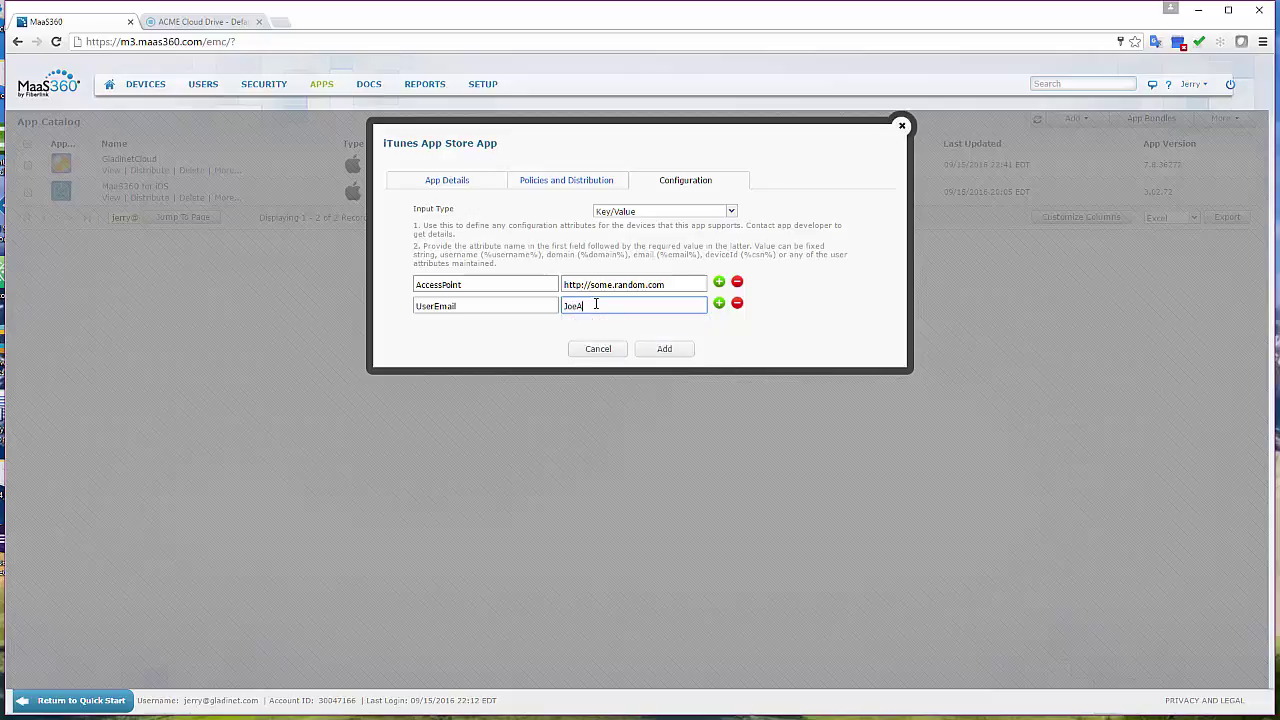
Submit the Cloud Client app and confirm the addition with the account password.
left_click(665, 351)
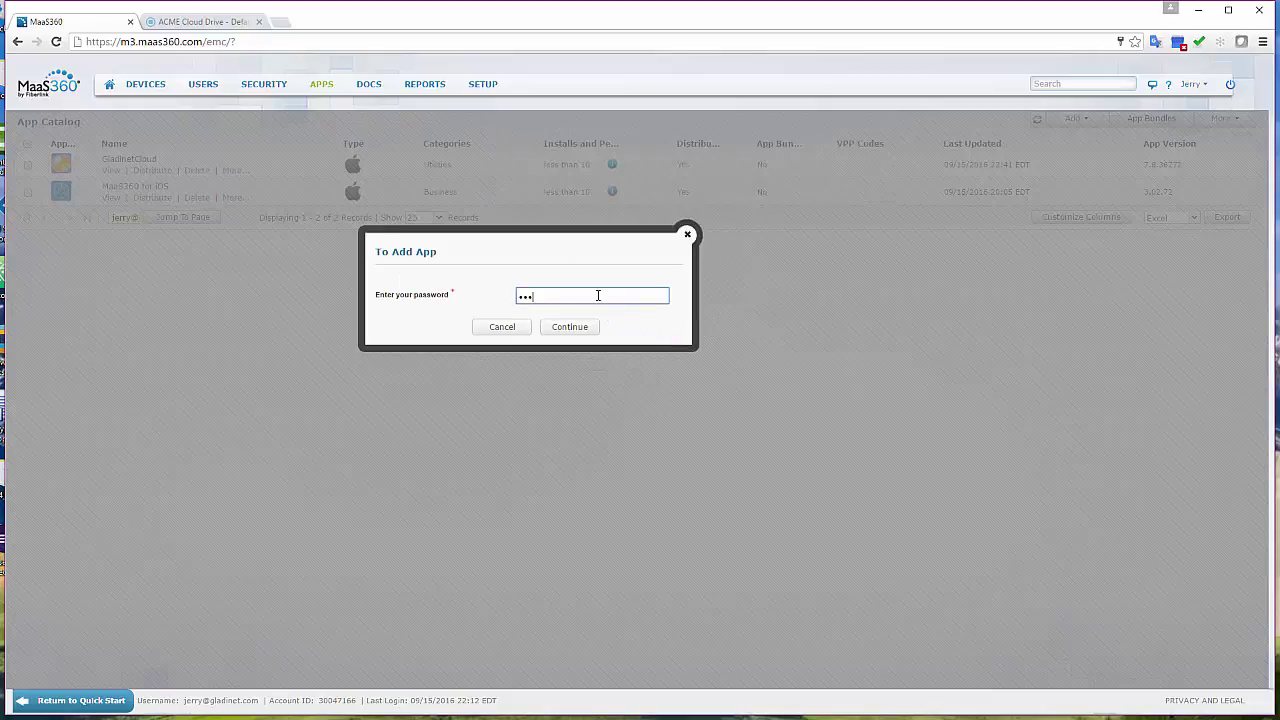
type("••••••••••")
left_click(588, 330)
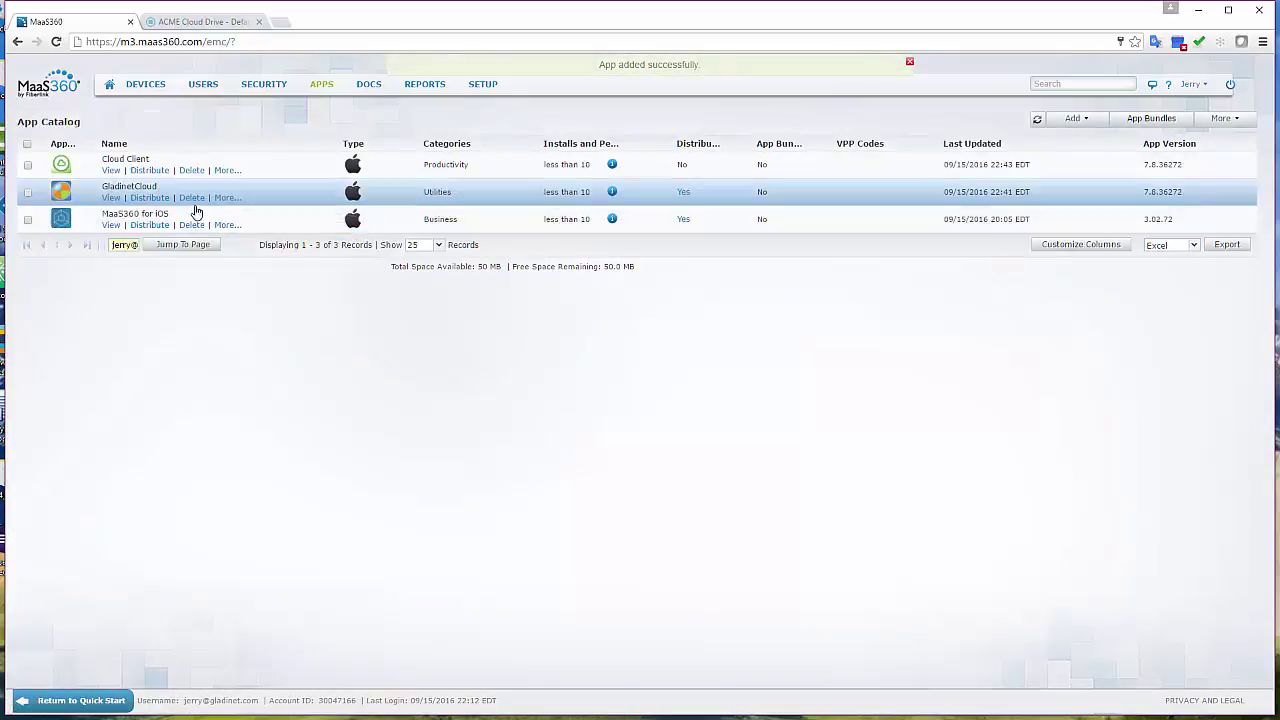
Distribute Cloud Client to All Devices with Instant Install and Send Email enabled.
left_click(149, 170)
left_click(622, 409)
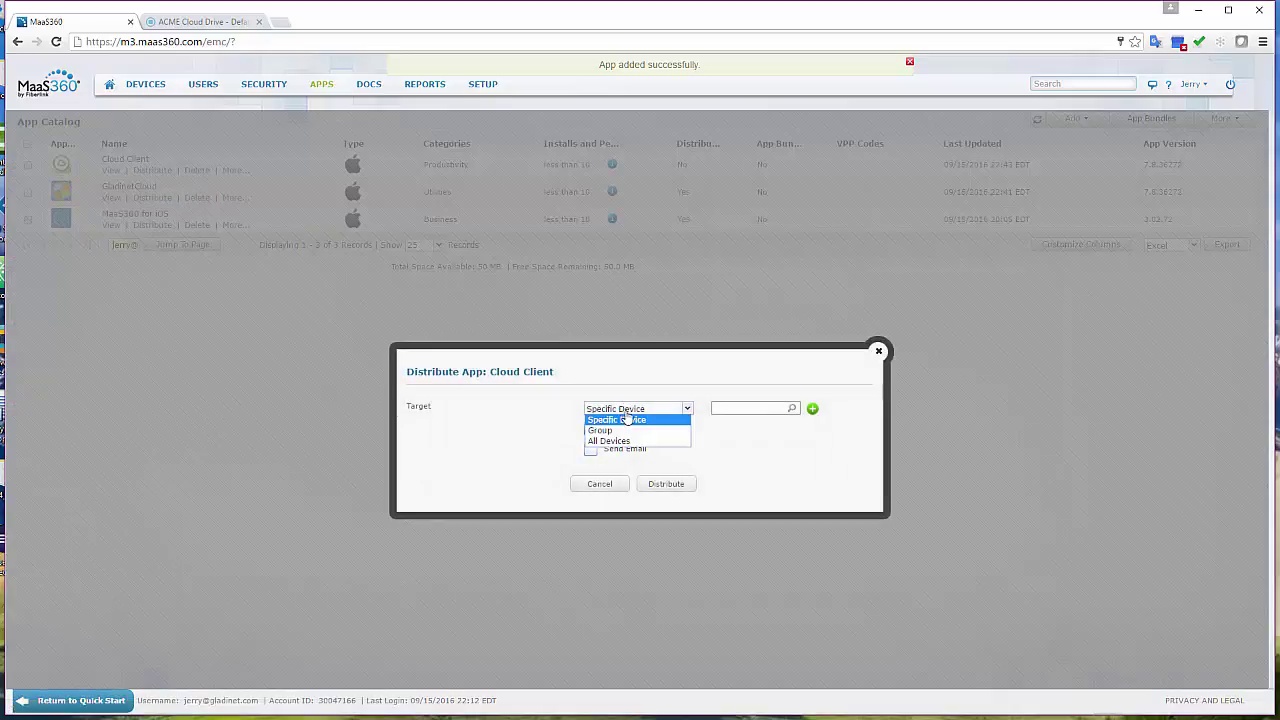
left_click(612, 441)
left_click(590, 428)
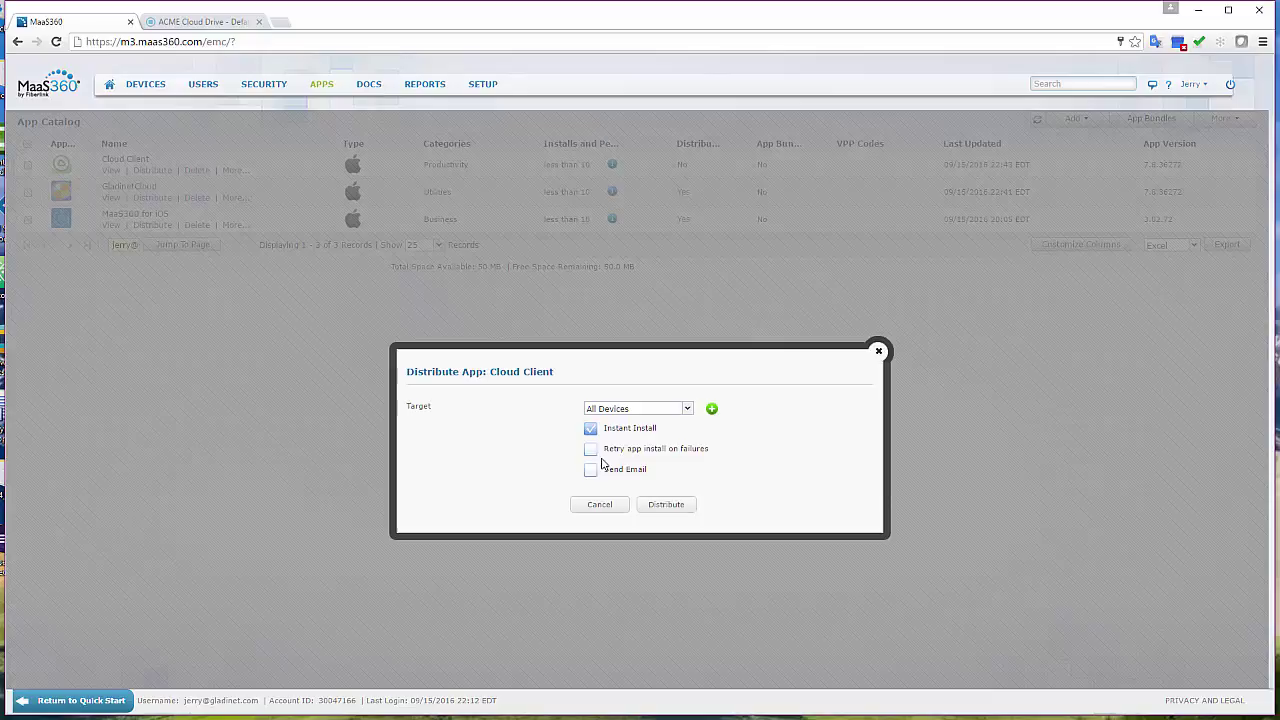
left_click(591, 470)
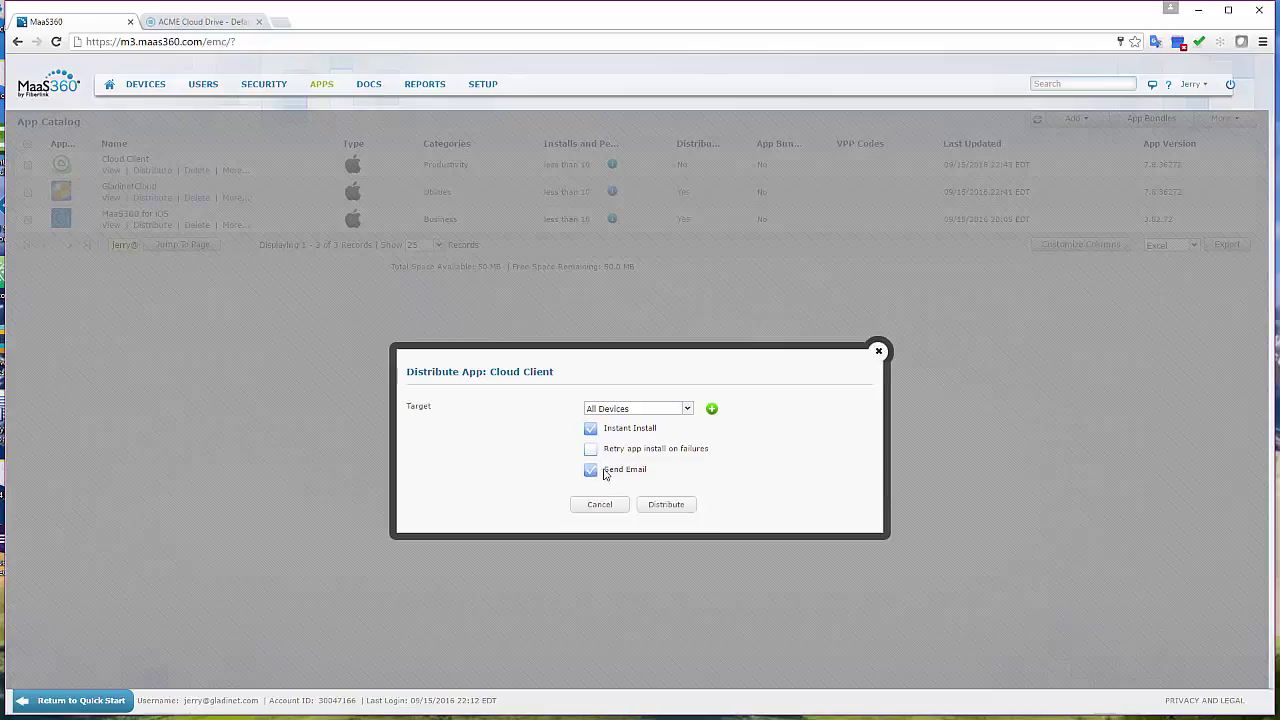
left_click(666, 505)
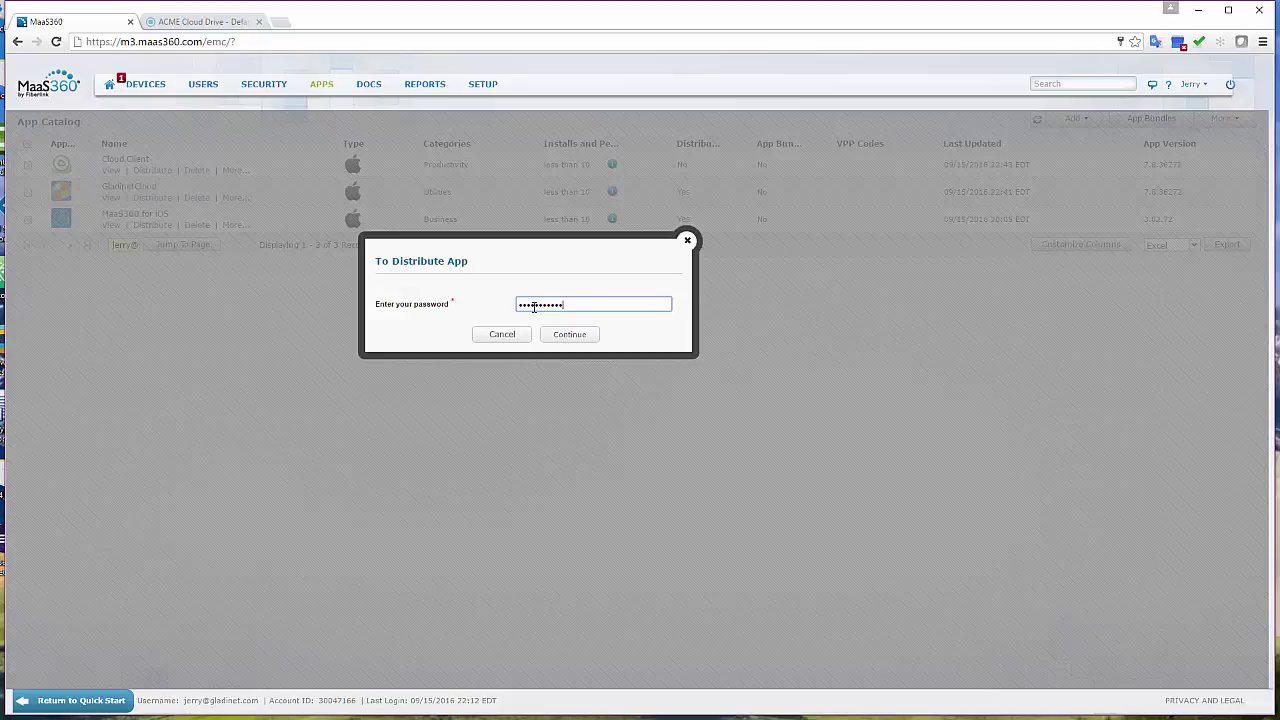
Confirm the Cloud Client distribution with the password and return to the MaaS360 App Catalog.
left_click(560, 333)
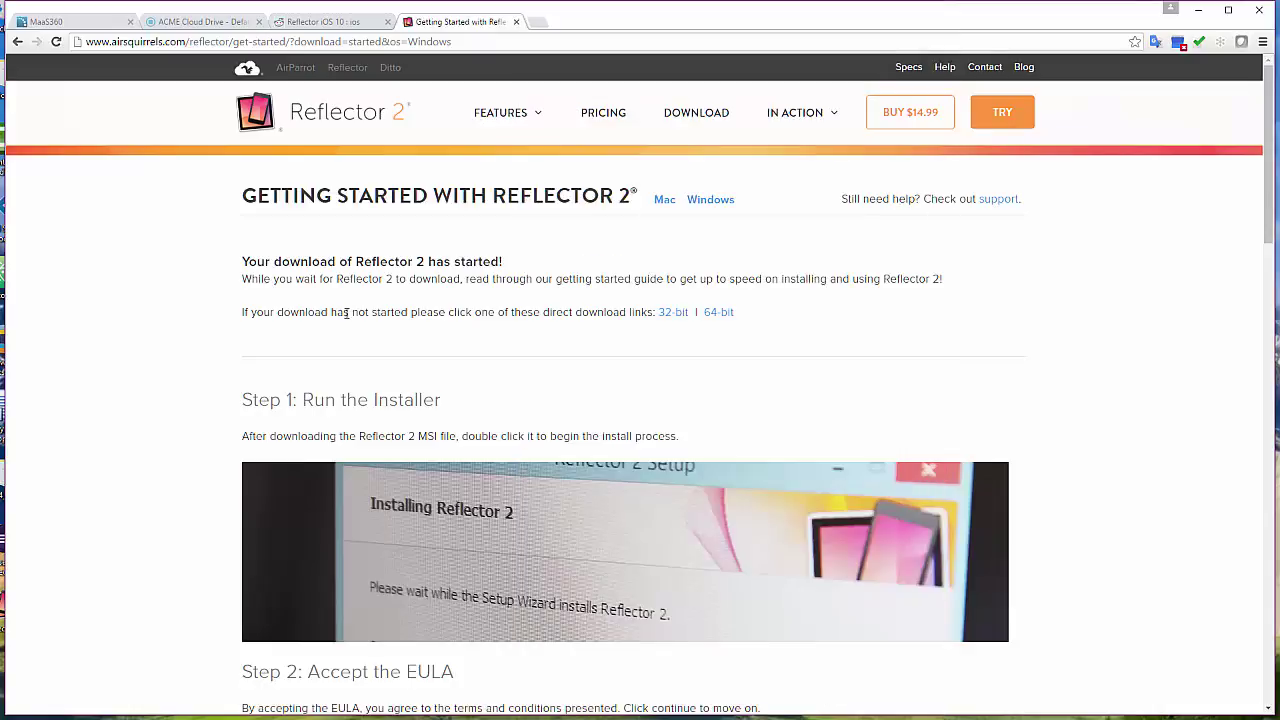
left_click(70, 21)
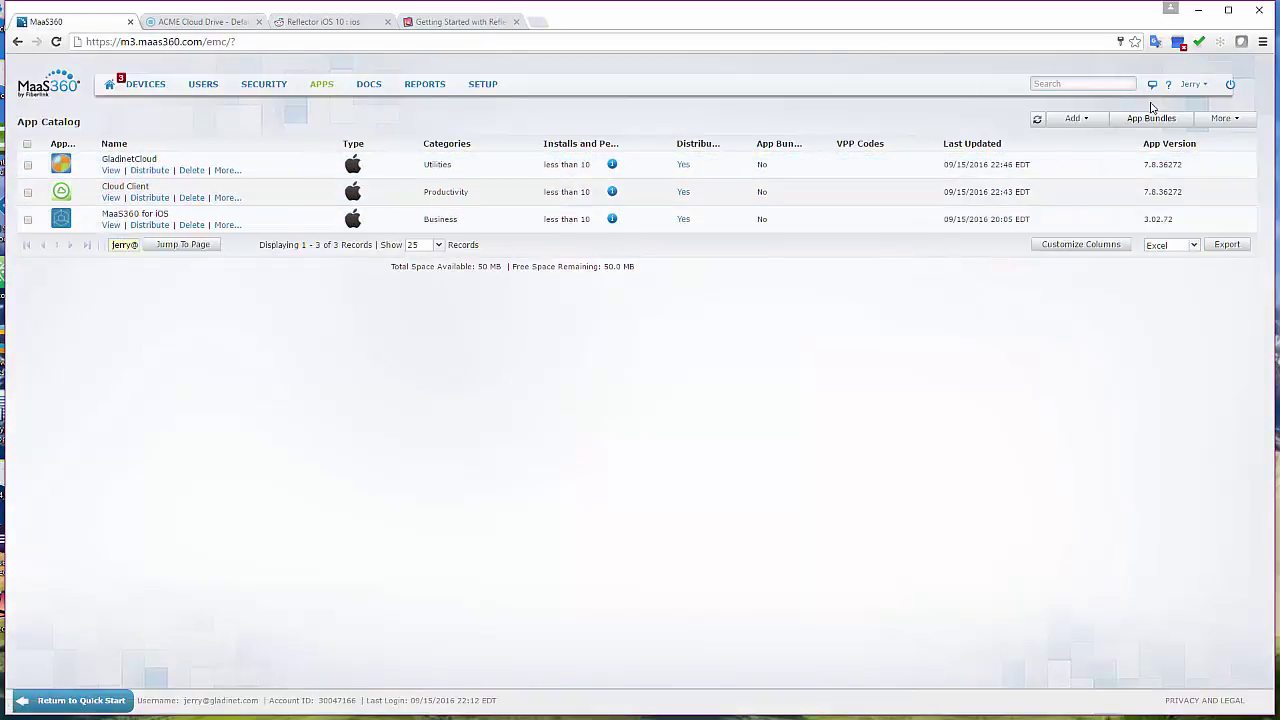
left_click(1200, 86)
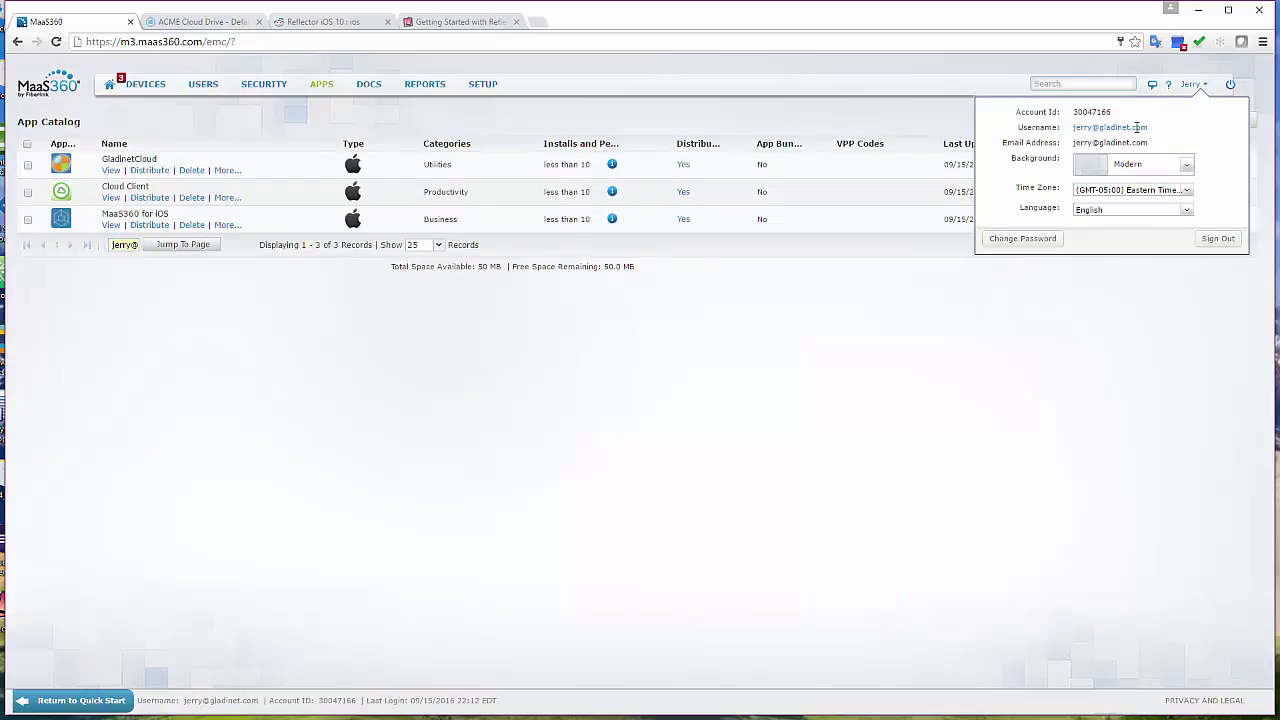
left_click_drag(1150, 128, 908, 228)
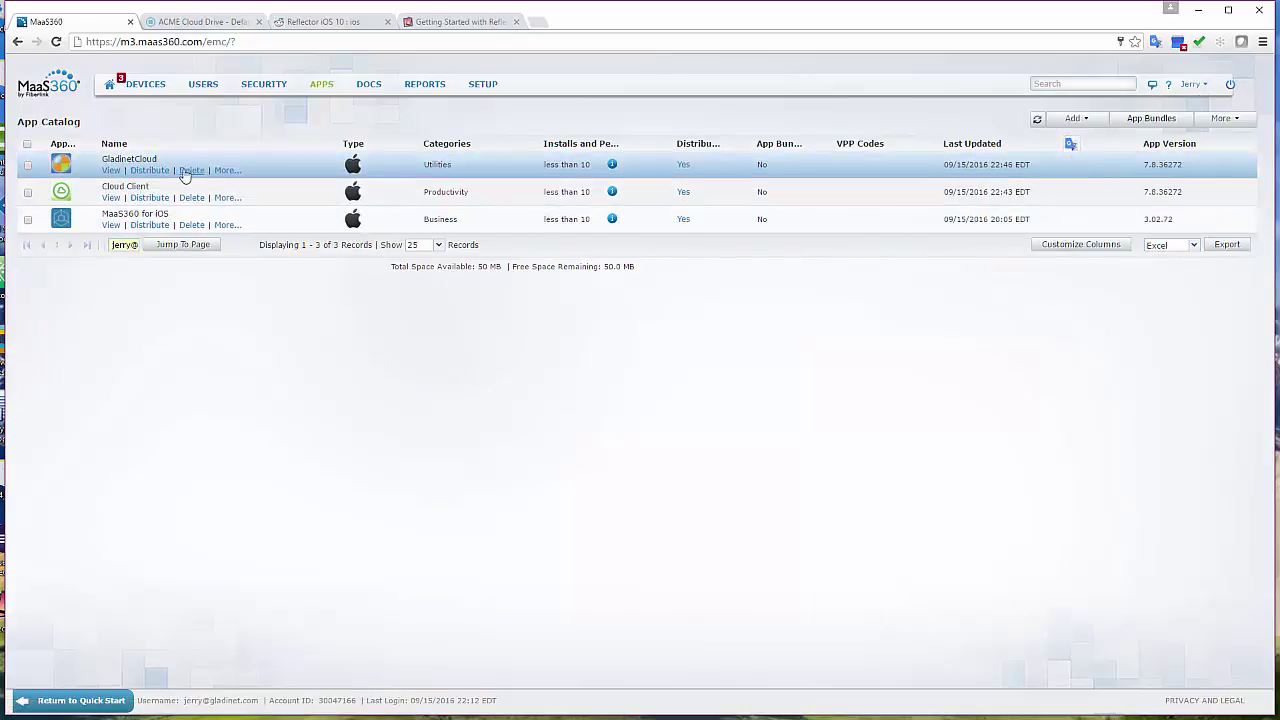